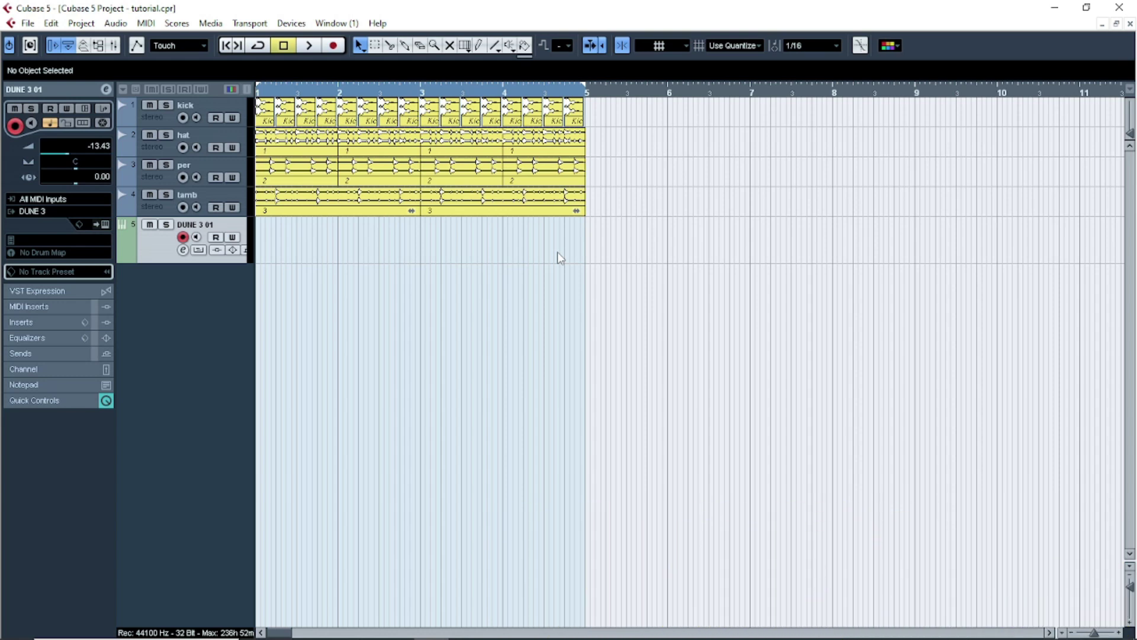
Open the DUNE 3 instrument on track 5 and audition the SAVER patch on its keyboard.
left_click(105, 224)
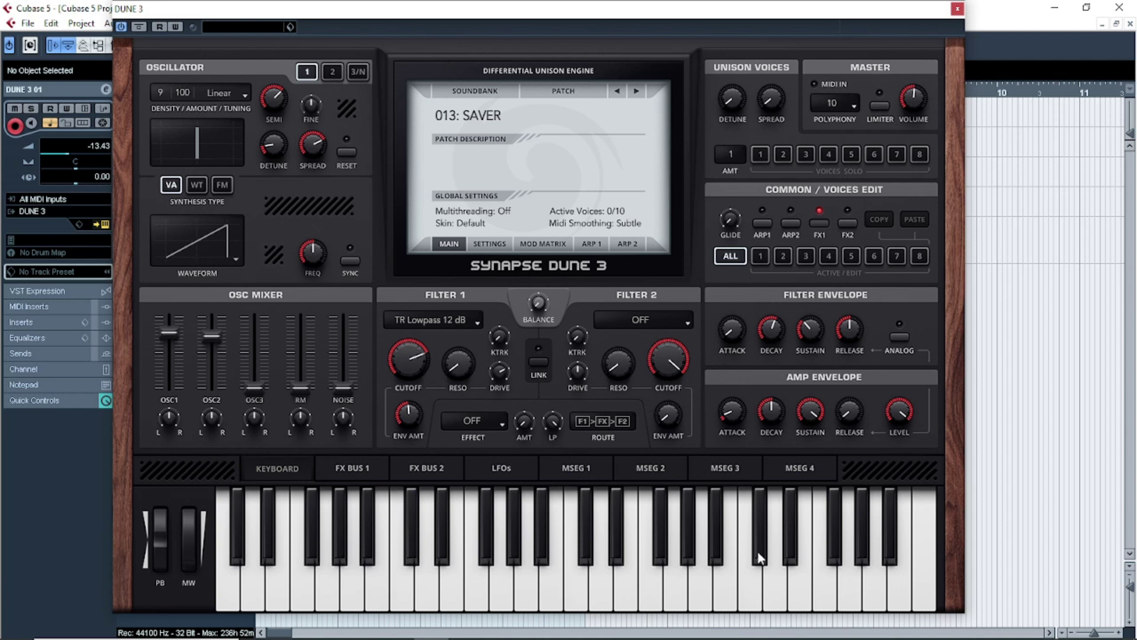
left_click(486, 538)
left_click(627, 587)
left_click(957, 9)
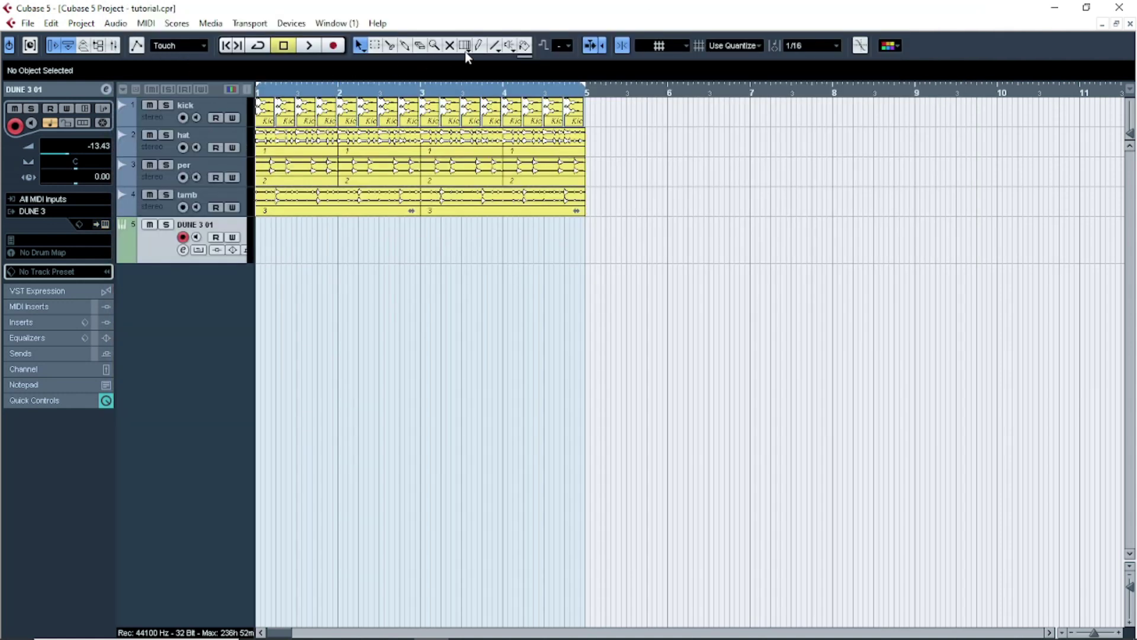
Draw an empty four-bar MIDI part on the DUNE 3 01 track from bar 1 to bar 5 and briefly play the loop.
left_click(479, 46)
left_click_drag(261, 228, 587, 258)
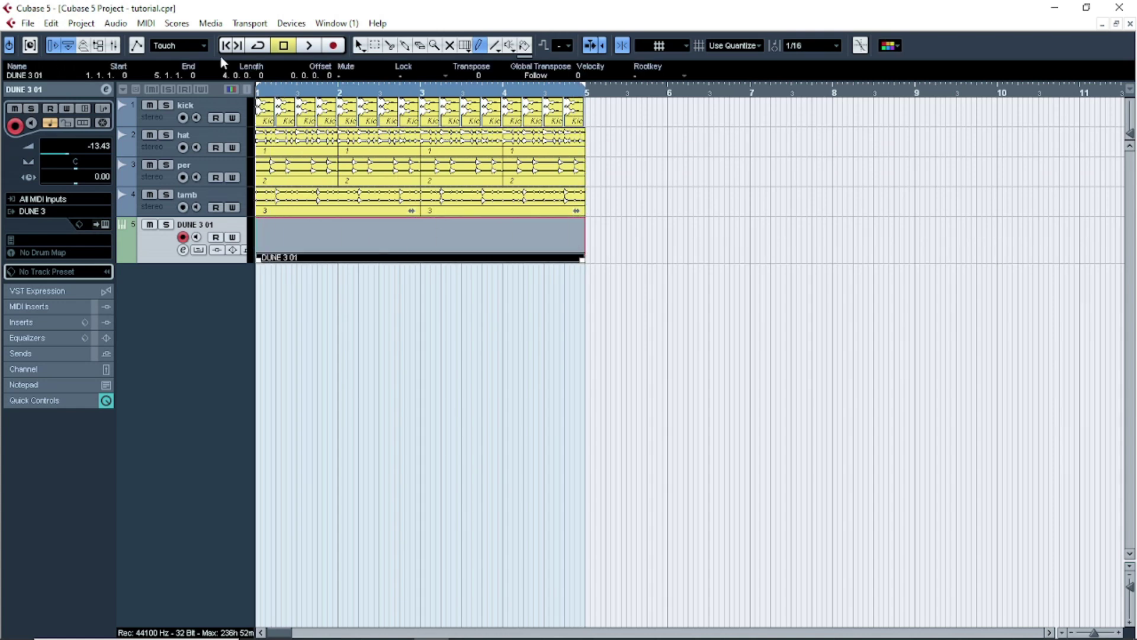
key("space")
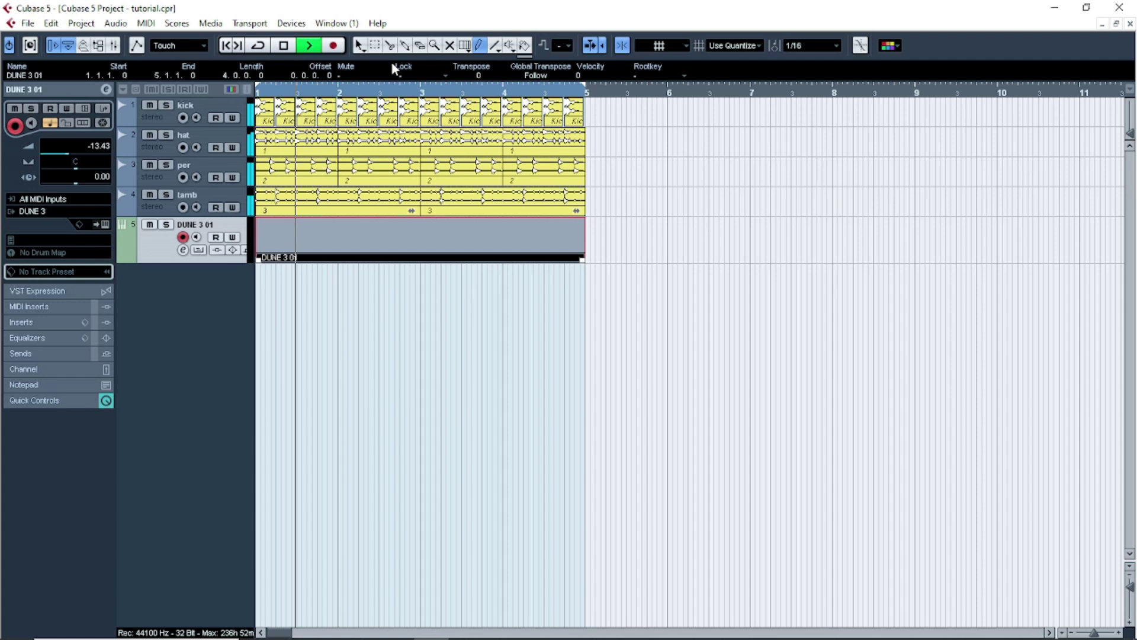
left_click(359, 45)
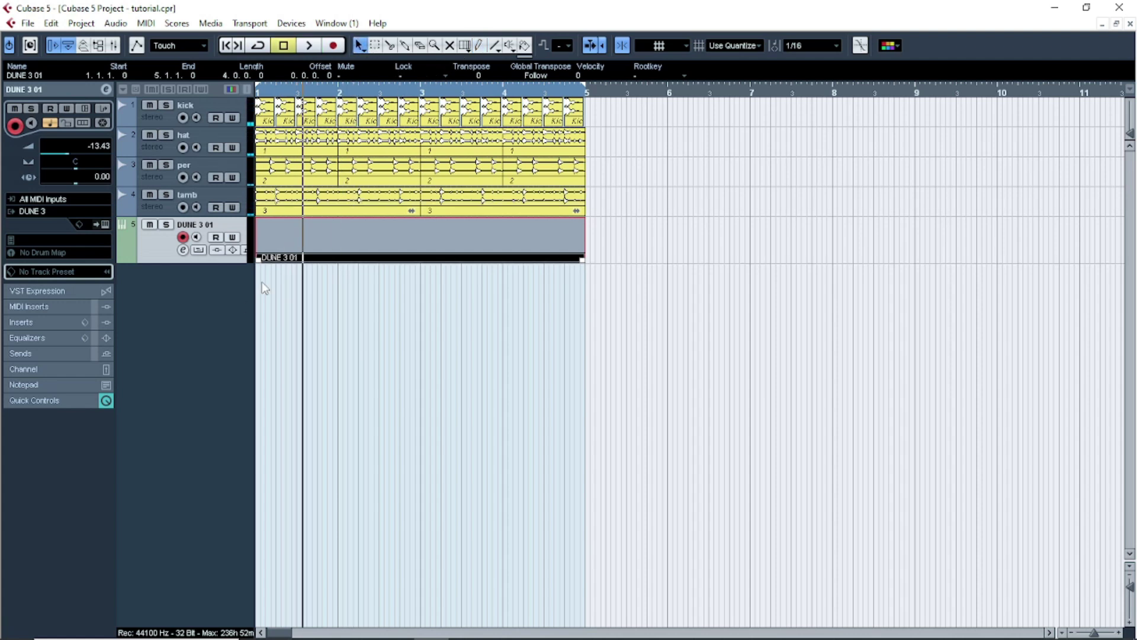
Open the empty DUNE 3 01 part for note editing and enter one-beat notes F#3, G#3, A3 and F#3 in bar 1.
double_click(295, 233)
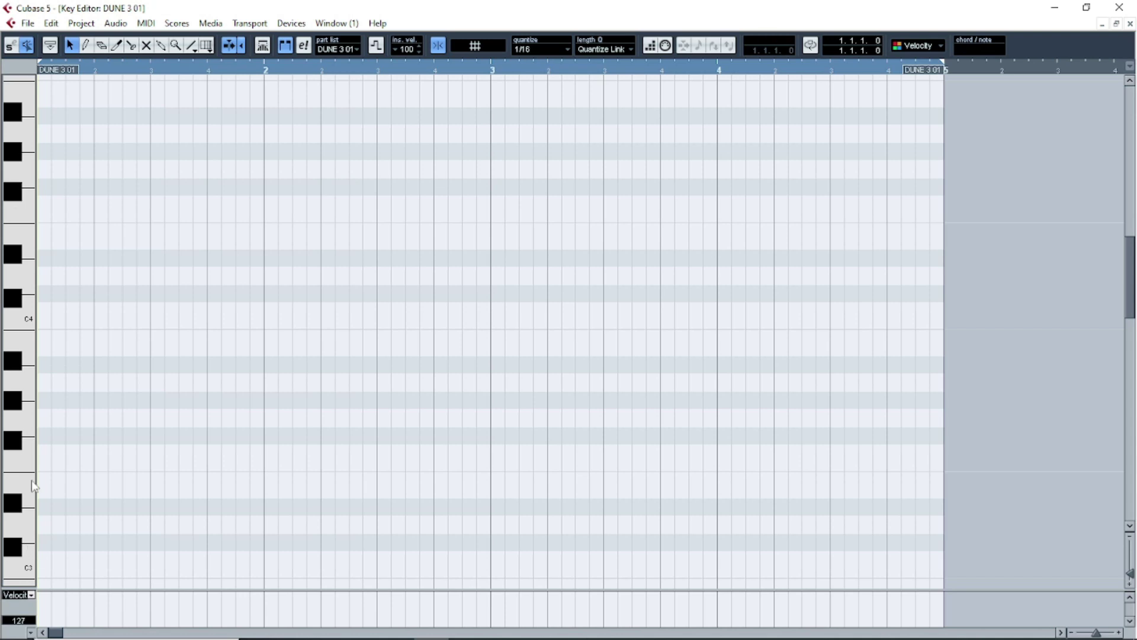
left_click(19, 442)
left_click_drag(41, 436, 94, 435)
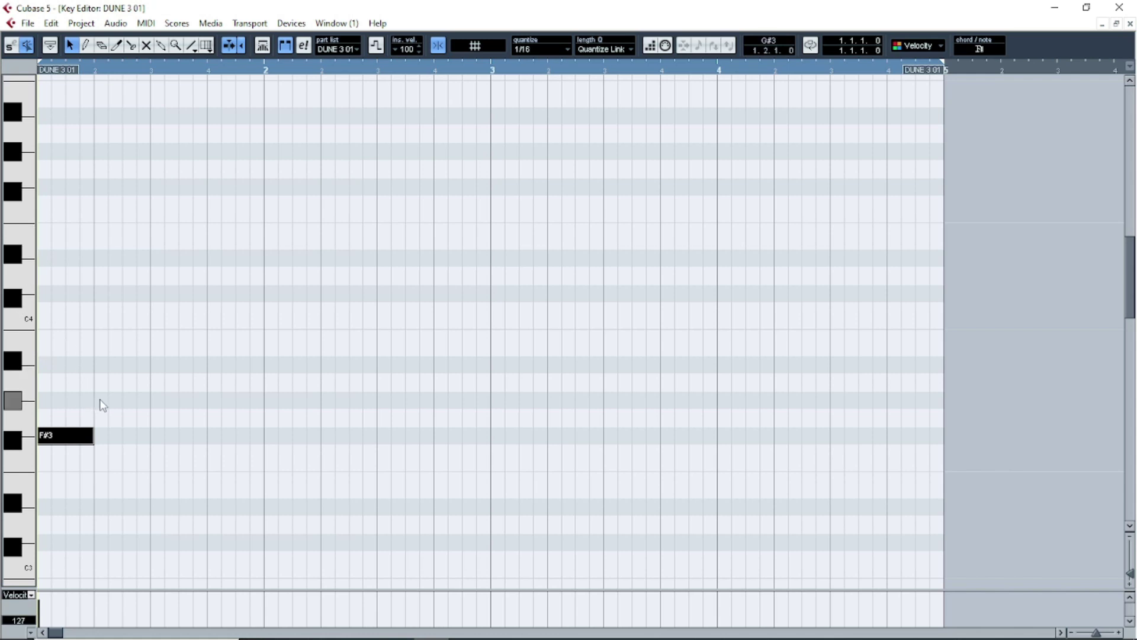
left_click_drag(96, 400, 153, 400)
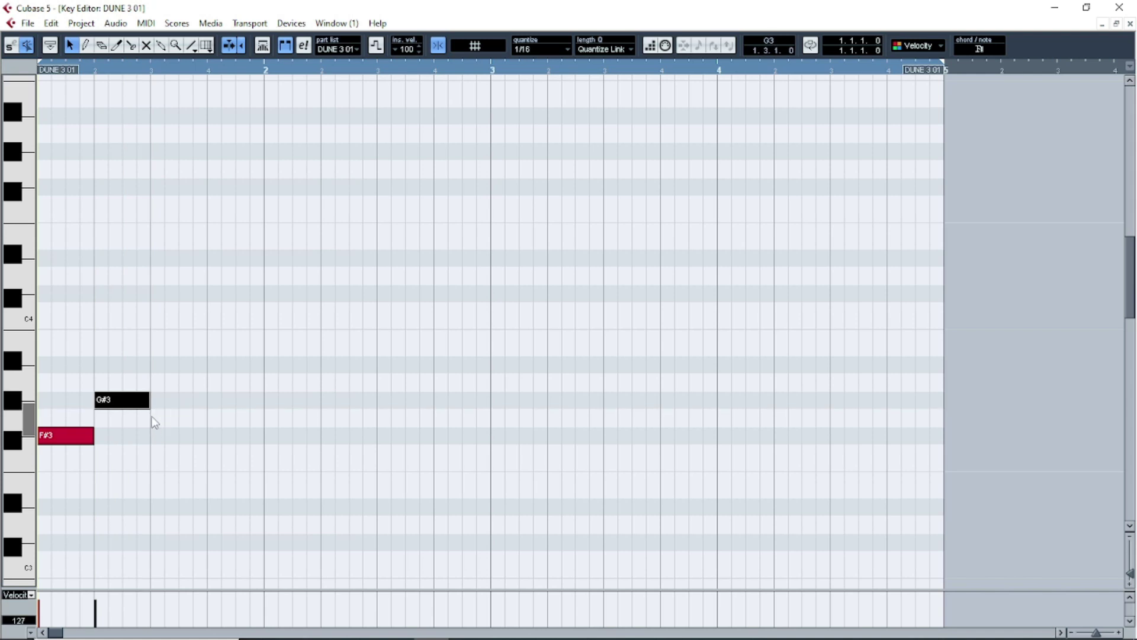
mouse_move(152, 364)
left_mouse_down()
mouse_move(204, 360)
mouse_move(176, 377)
mouse_move(264, 344)
left_mouse_up()
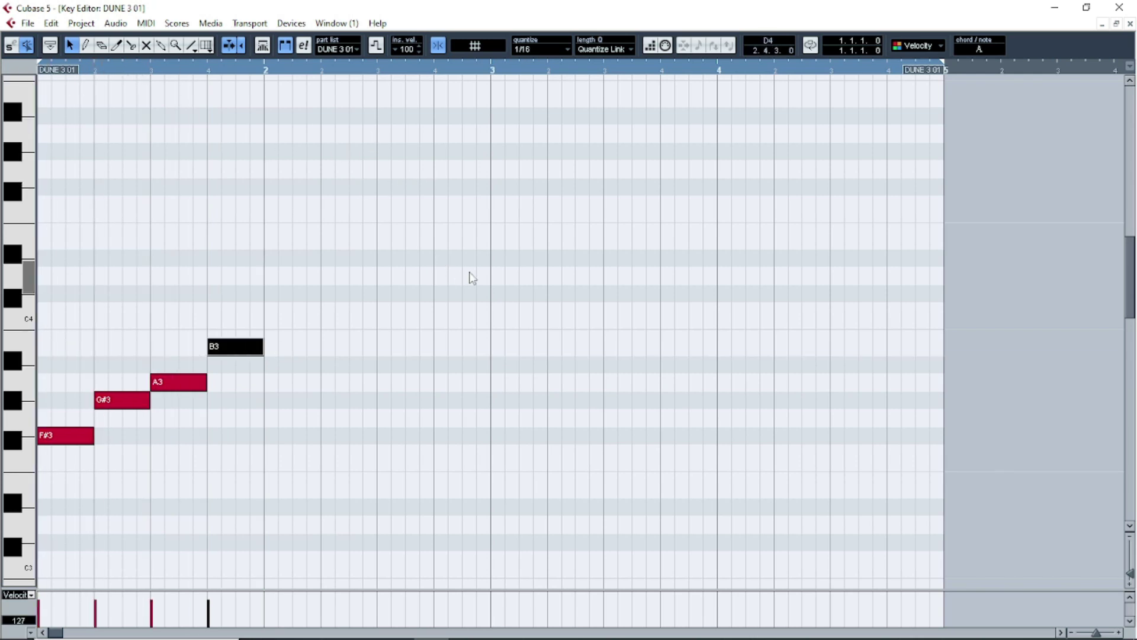
left_click_drag(232, 339, 228, 431)
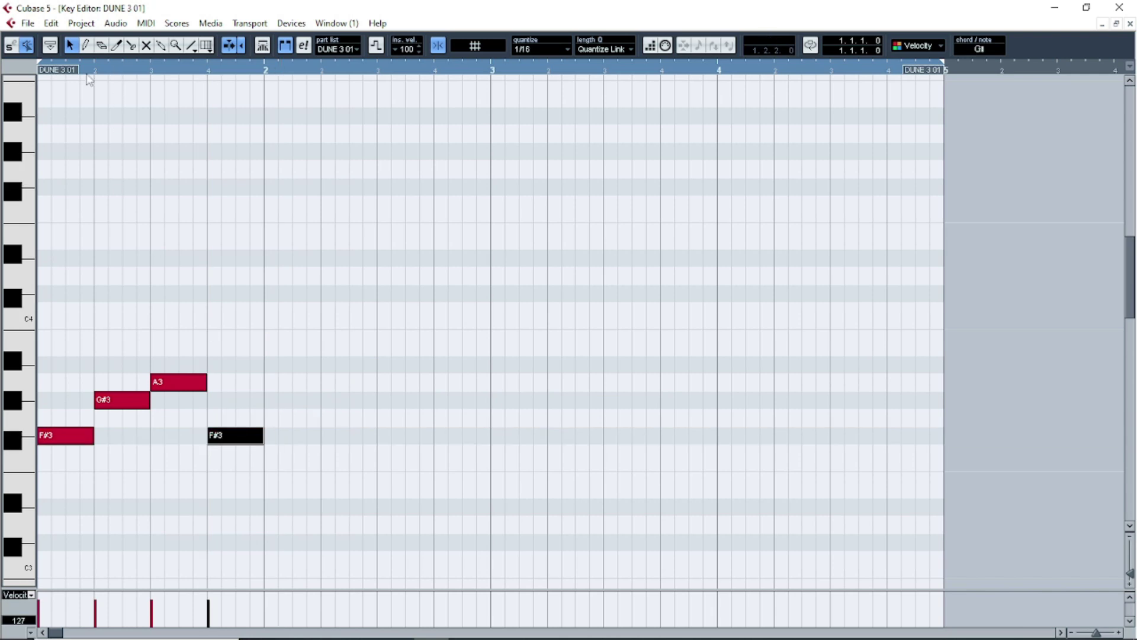
Play back the bar 1 phrase and duplicate its four notes into bar 2.
left_click(65, 70)
key("space")
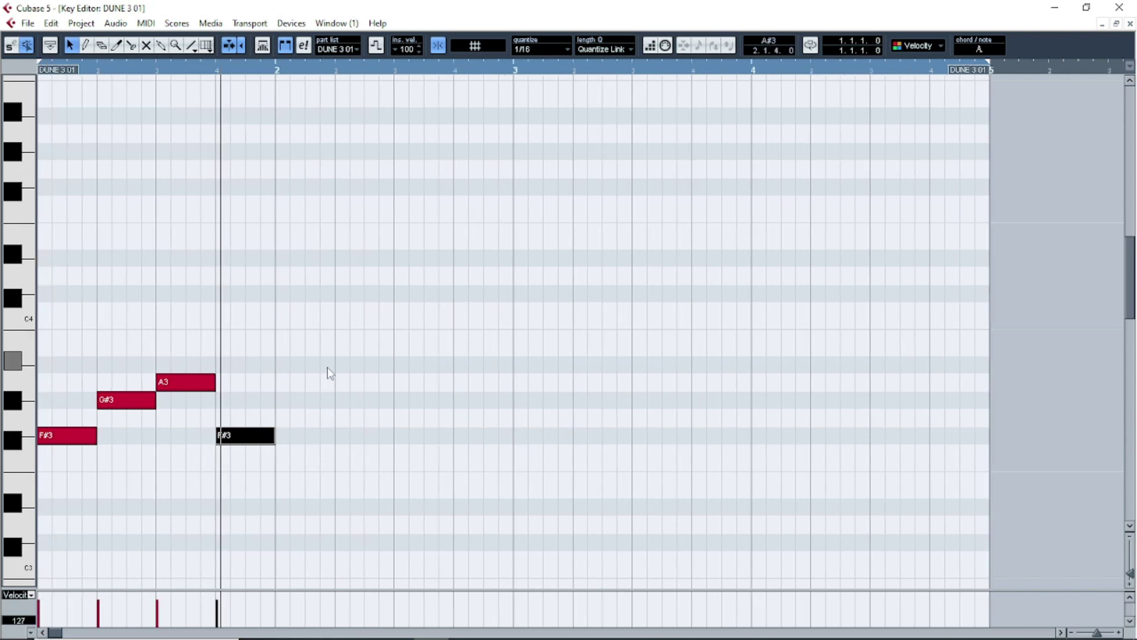
left_click_drag(78, 330, 275, 503)
key("ctrl+a")
key("ctrl+d")
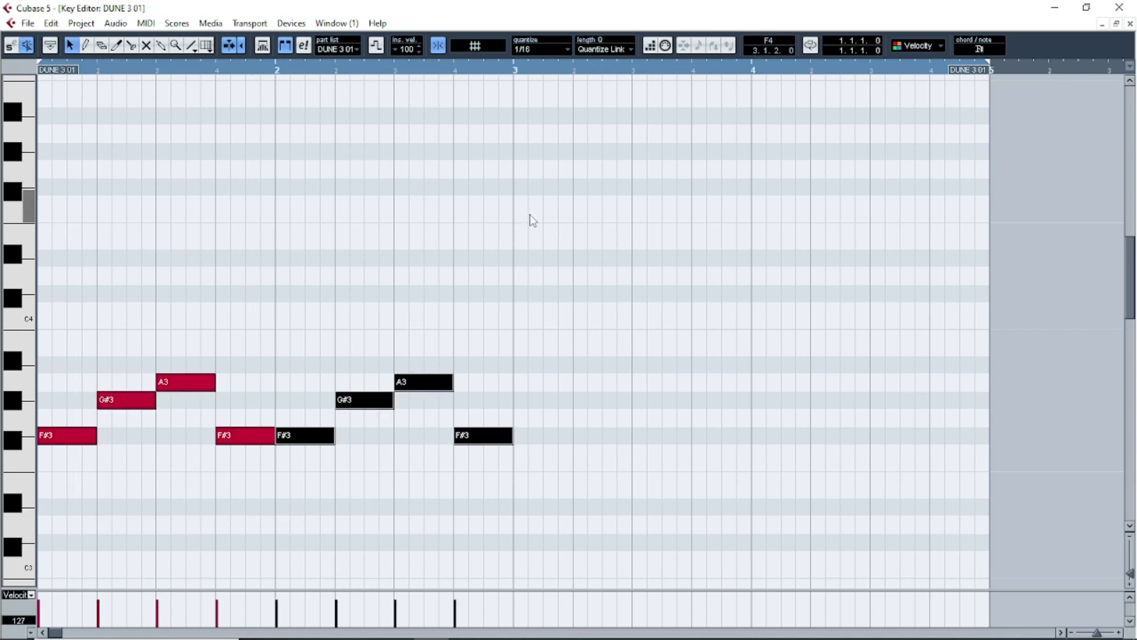
left_click(589, 457)
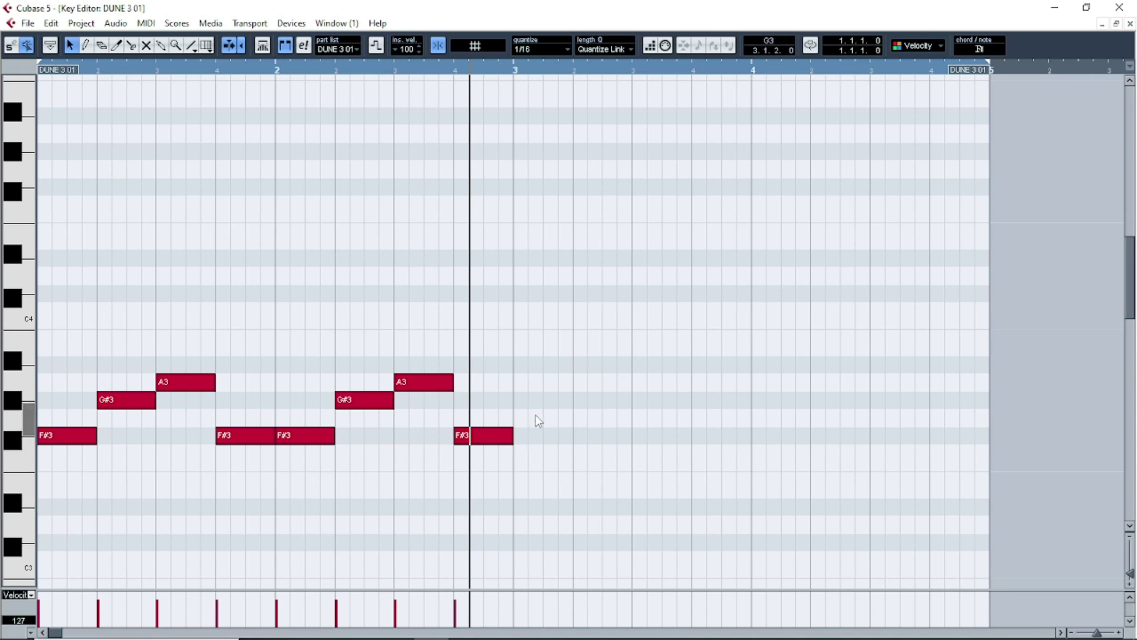
Enter one-beat notes E3, F#3, G#3 and F#3 in bar 3 and play the melody from the start.
left_click_drag(520, 484, 575, 481)
left_click_drag(576, 436, 629, 434)
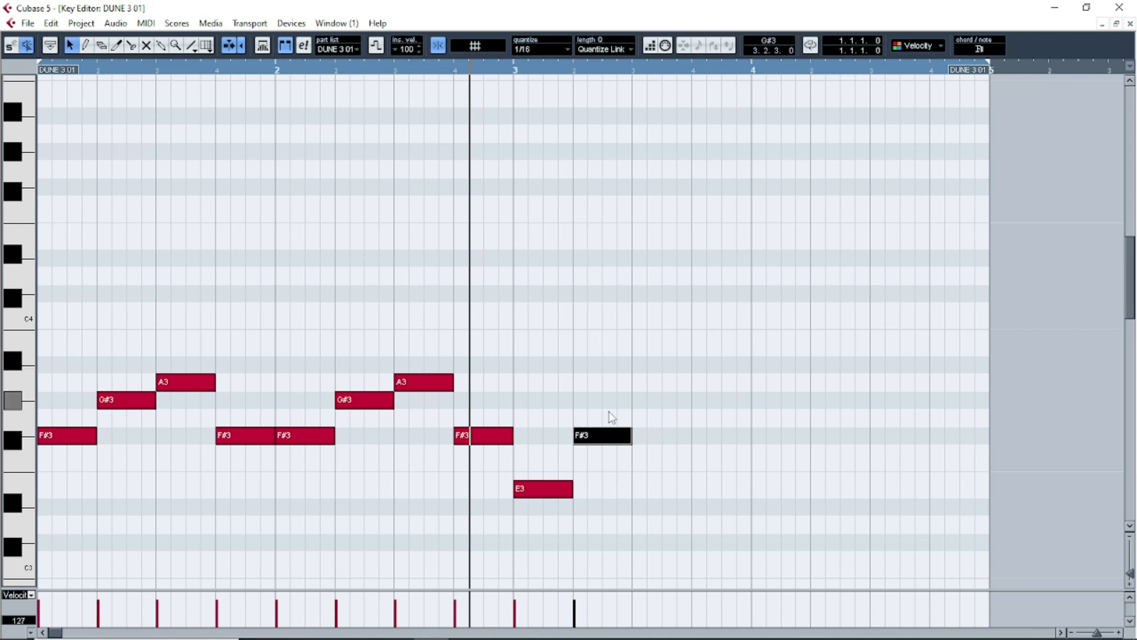
mouse_move(634, 400)
left_mouse_down()
mouse_move(680, 401)
mouse_move(749, 444)
mouse_move(739, 441)
left_mouse_up()
left_click(43, 66)
key("space")
key("space")
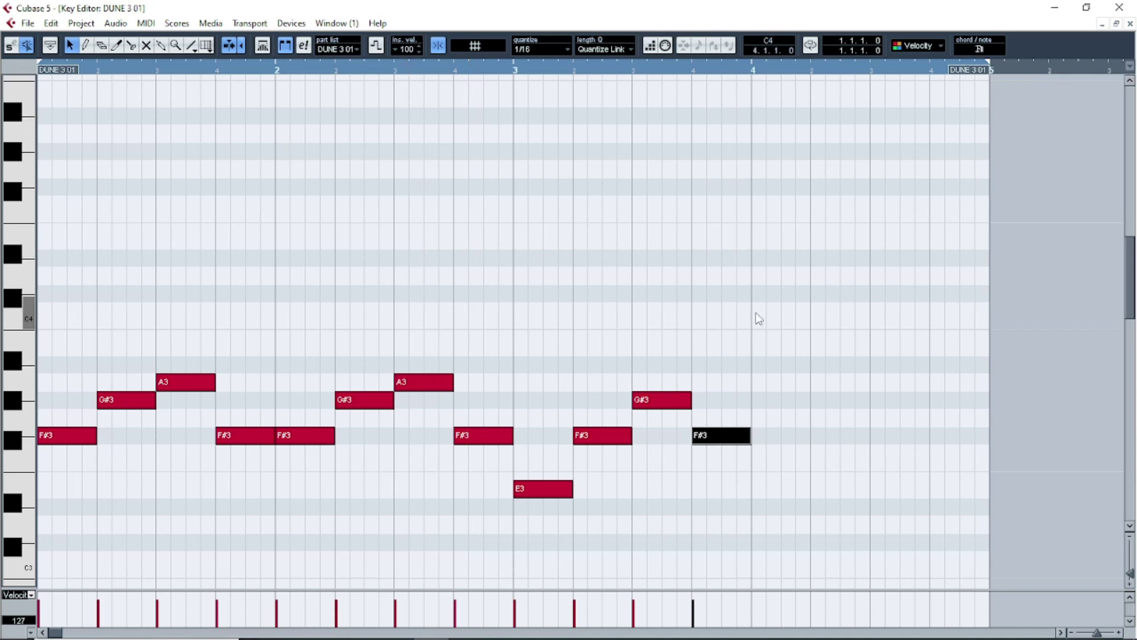
key("space")
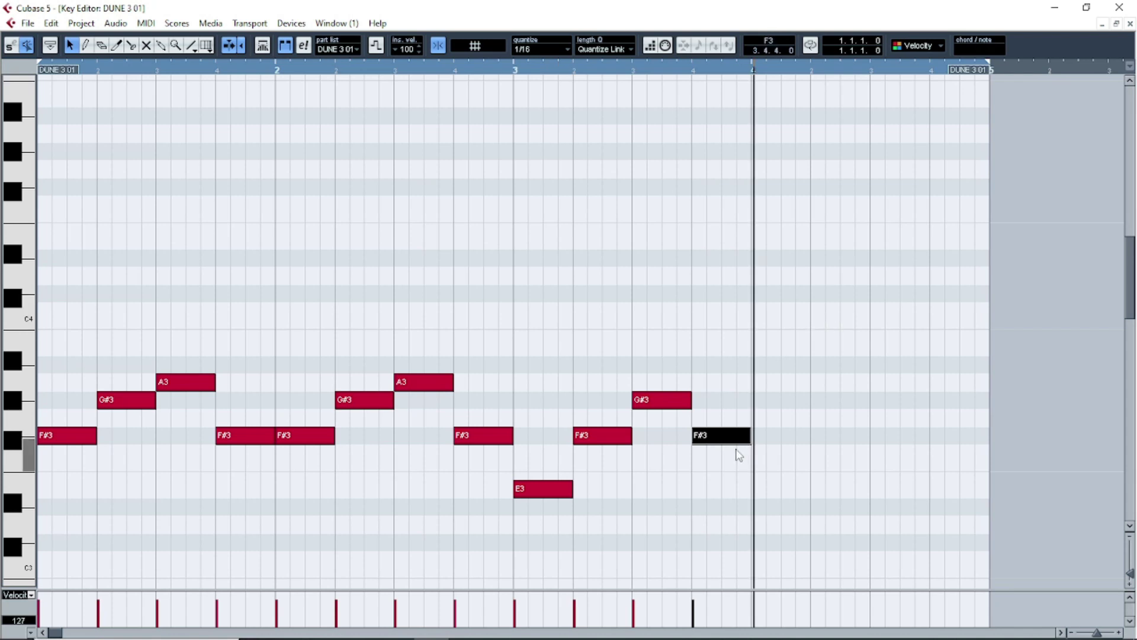
Lower the last note of bar 3 to E3 and play the melody from within bar 2.
left_click_drag(722, 440, 720, 476)
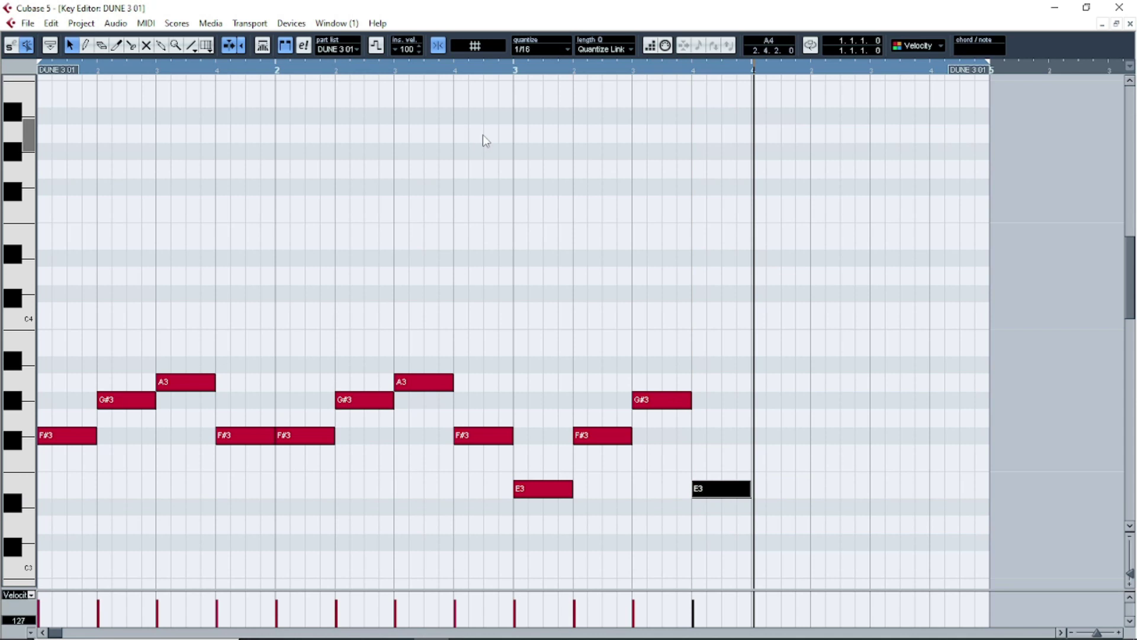
left_click(446, 71)
key("space")
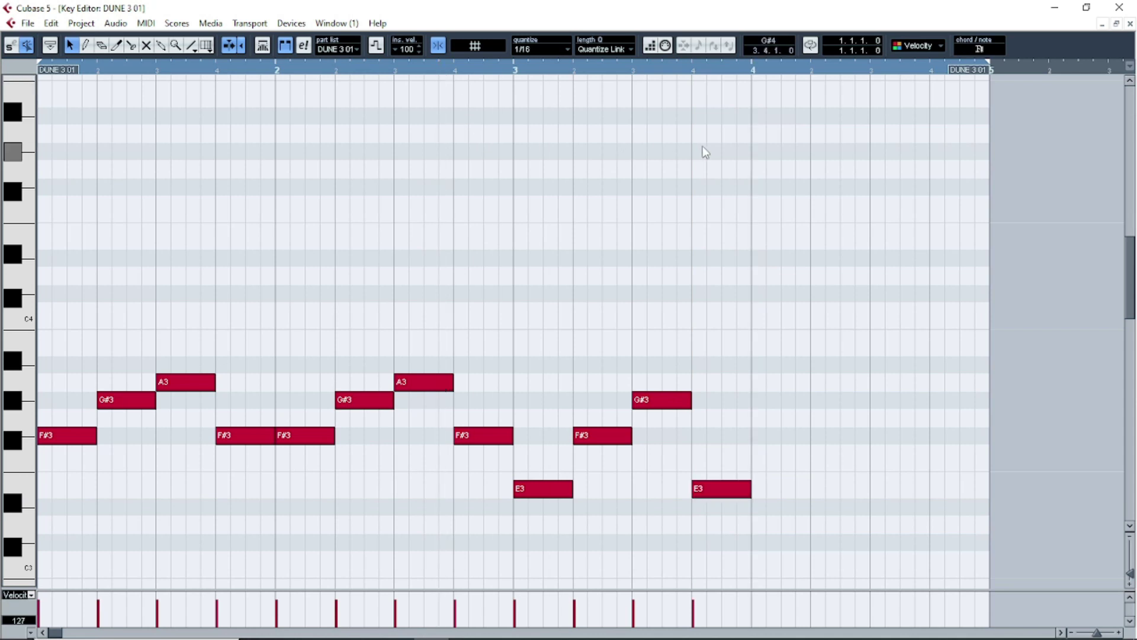
key("space")
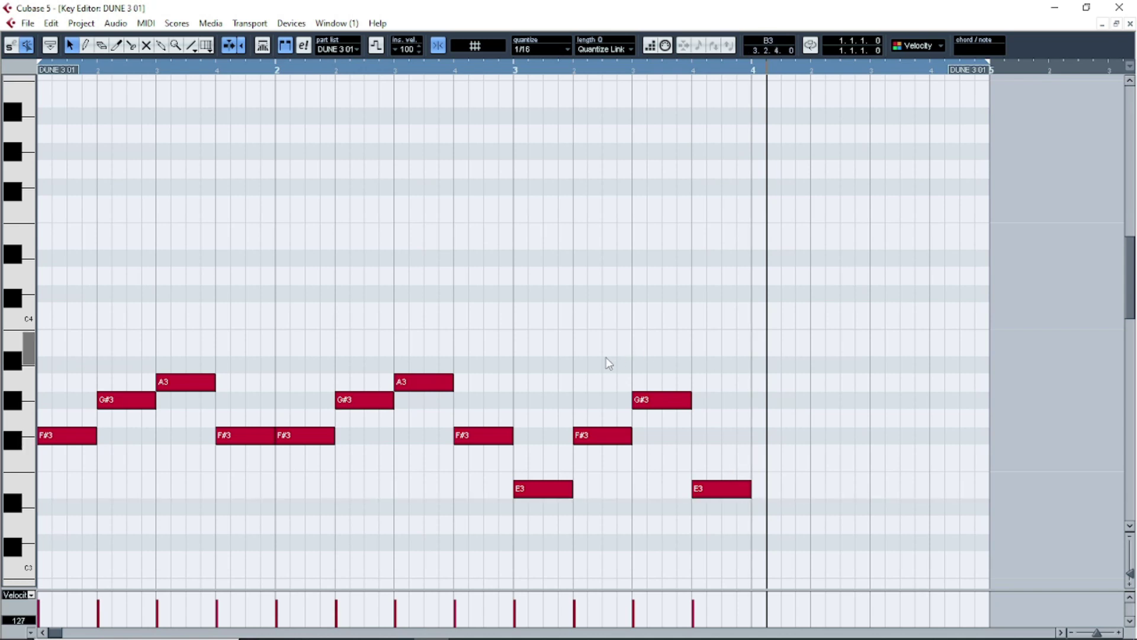
Enter one-beat notes B3, A3, G#3 and F#3 in bar 4 and raise the last note of bar 3 to A3.
mouse_move(761, 346)
left_mouse_down()
mouse_move(815, 347)
mouse_move(869, 381)
left_mouse_up()
left_click_drag(872, 435, 930, 435)
left_click_drag(872, 399, 917, 391)
left_click_drag(909, 442, 967, 445)
left_click_drag(634, 453, 659, 410)
left_click_drag(711, 487, 712, 379)
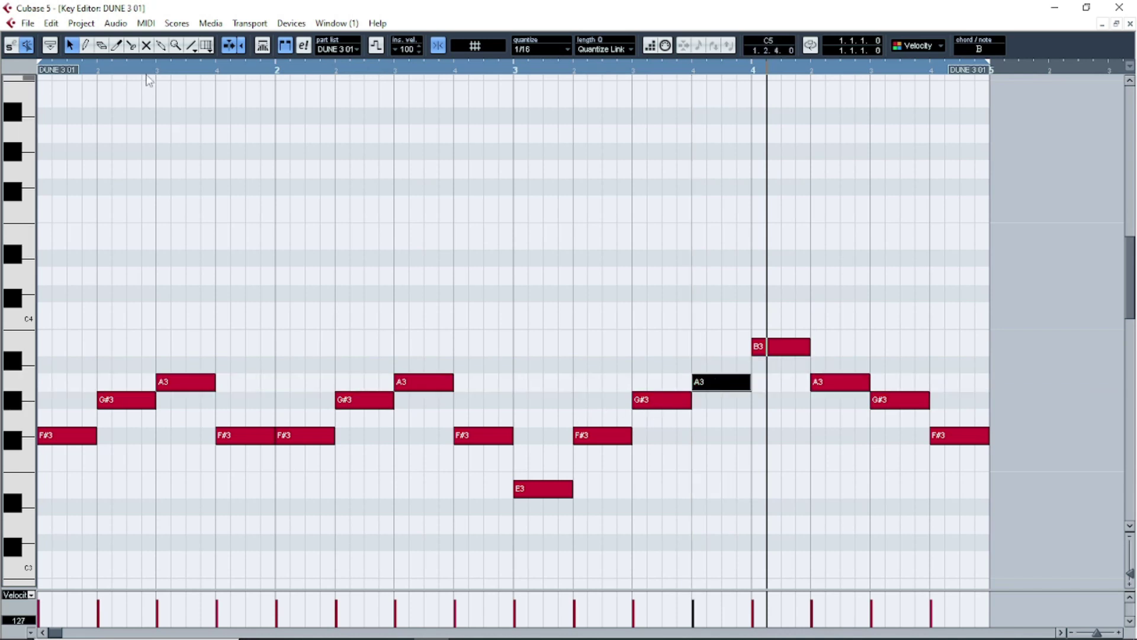
Play the four-bar melody from the start and return to the project window.
left_click_drag(146, 70, 3, 89)
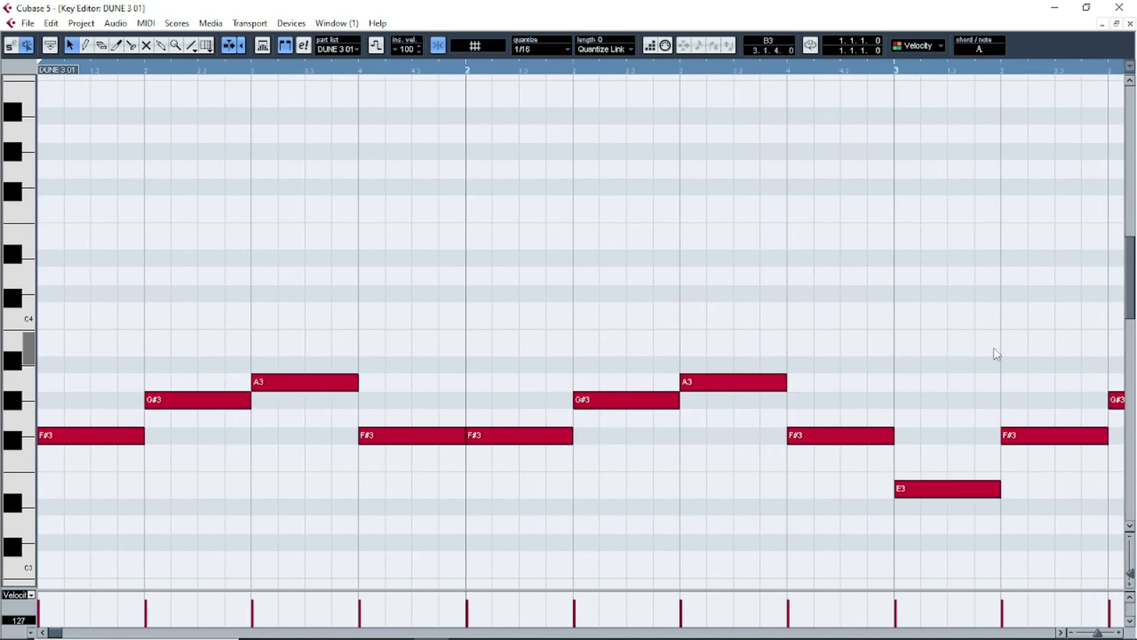
key("g")
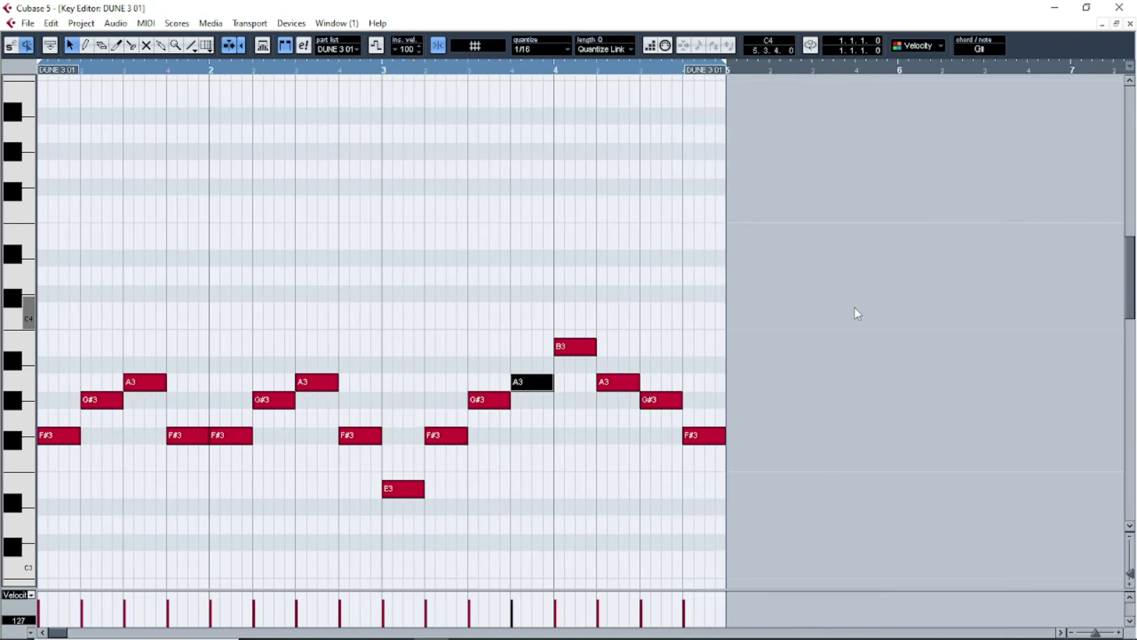
key("g")
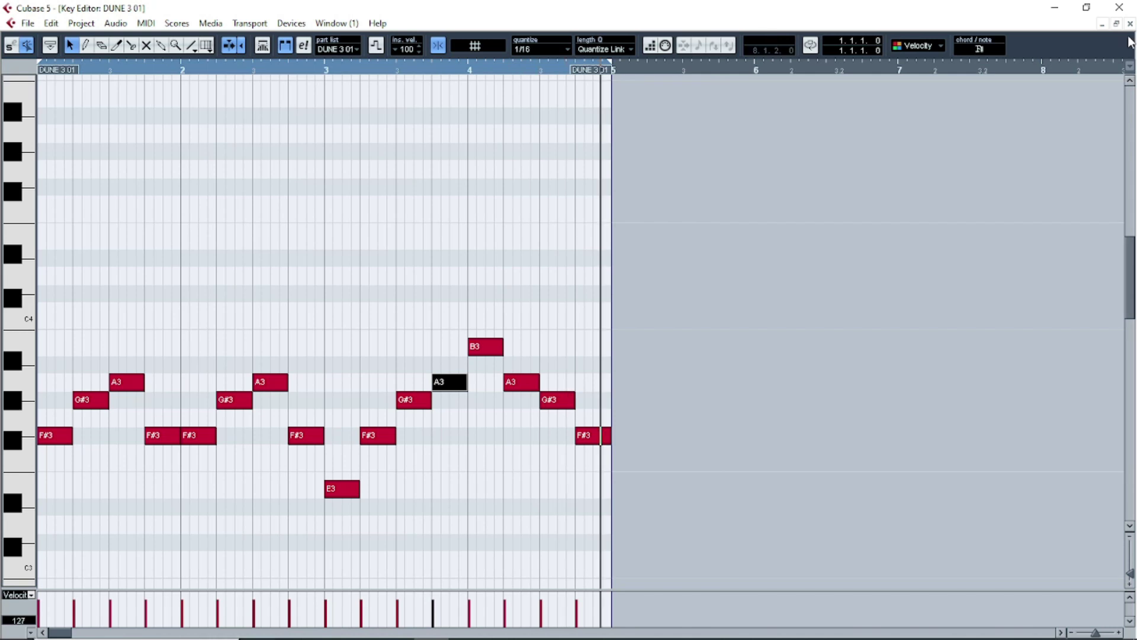
left_click(1129, 23)
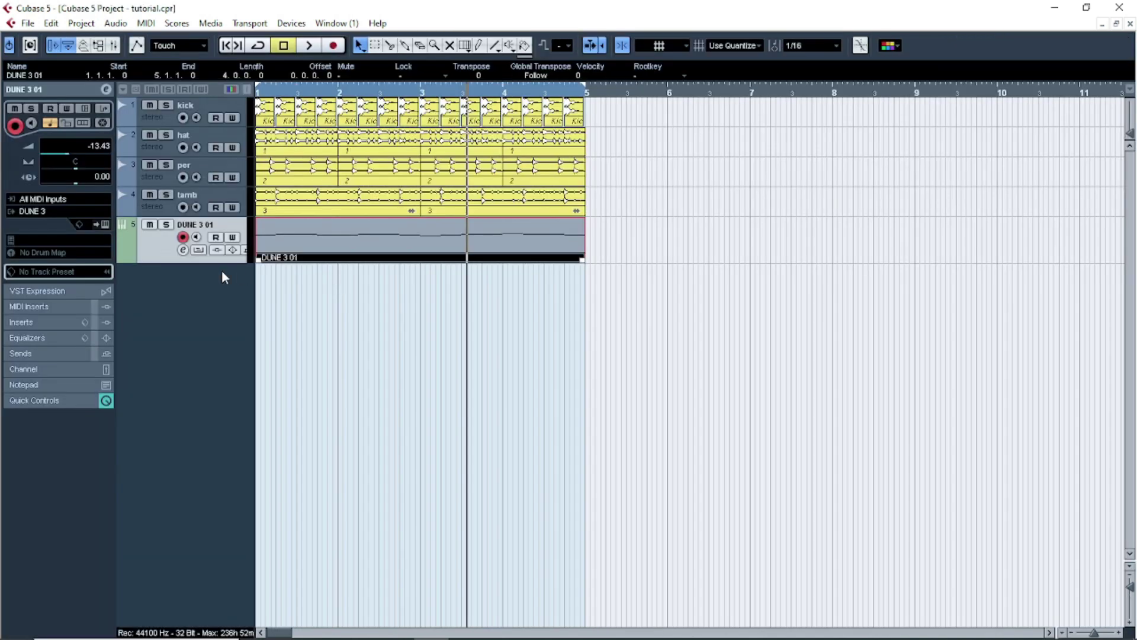
Solo the DUNE 3 01 track and export it to the Desktop as a Wave audio mixdown named melo, imported as an audio track.
left_click(166, 225)
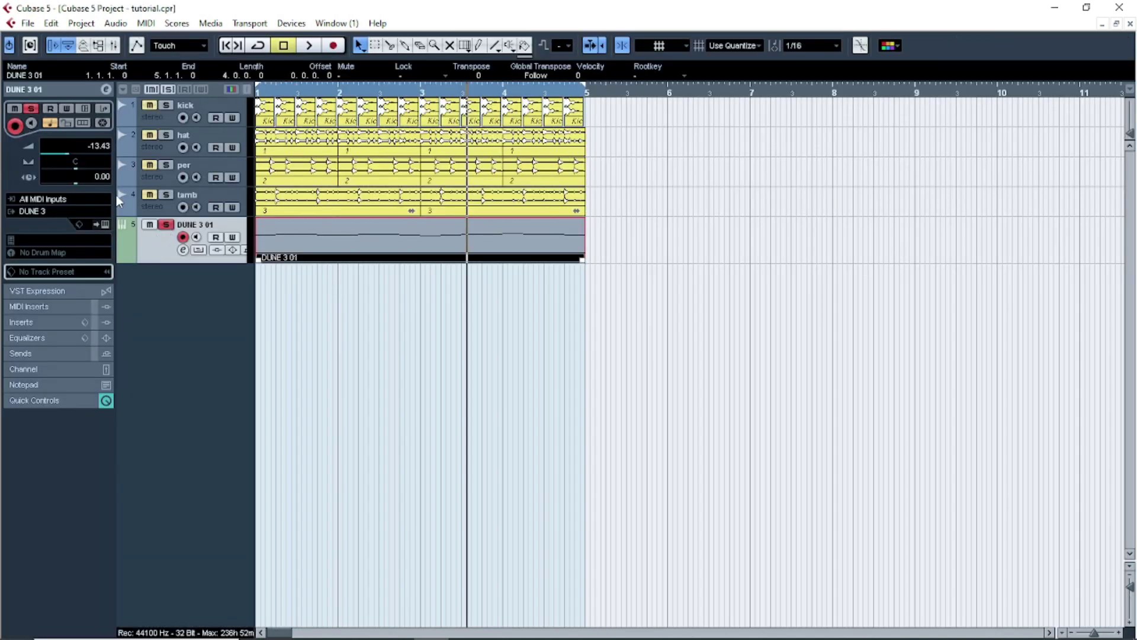
left_click(28, 23)
mouse_move(177, 273)
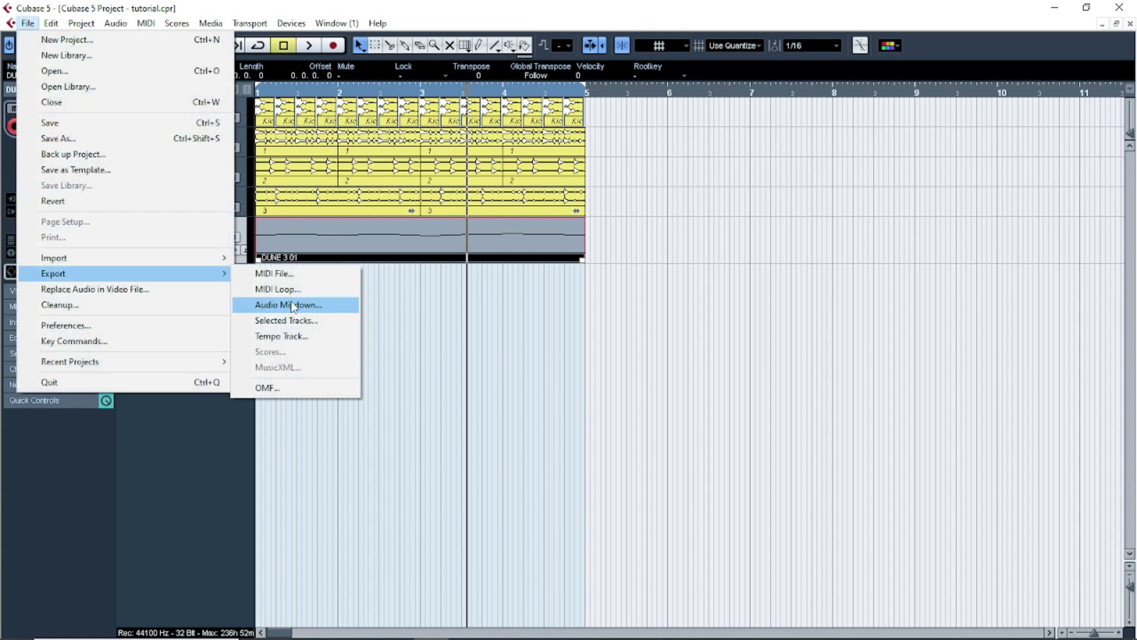
left_click(292, 305)
left_click(607, 151)
type("melo")
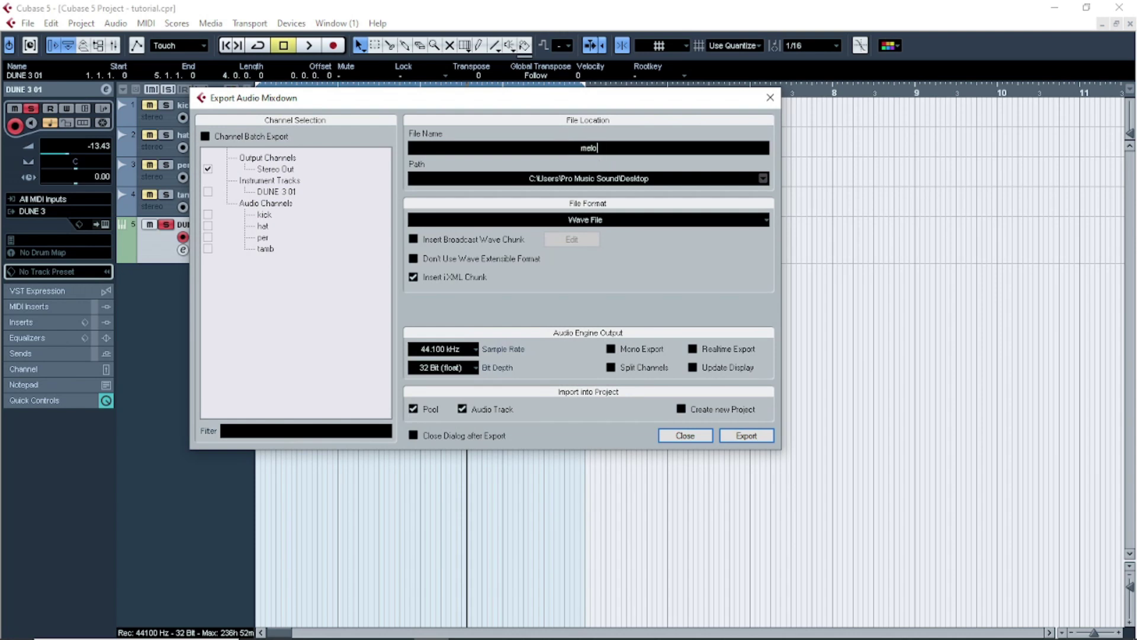
left_click(746, 435)
left_click(590, 412)
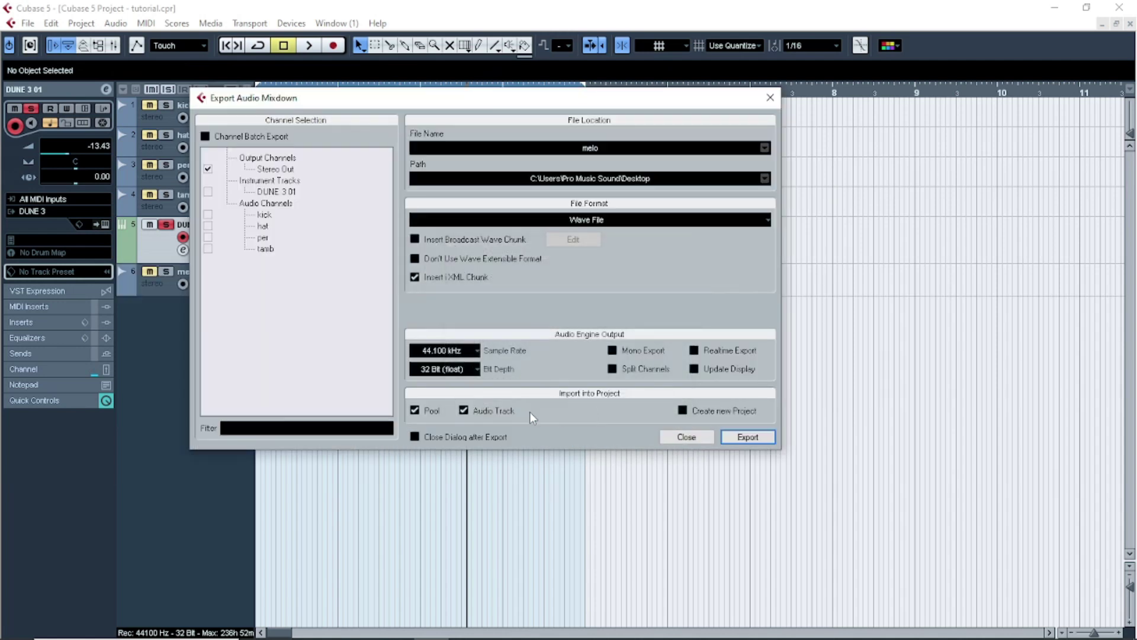
left_click(687, 437)
Solo the melo audio track, increase its height and move it above the DUNE 3 01 track.
left_click(160, 286)
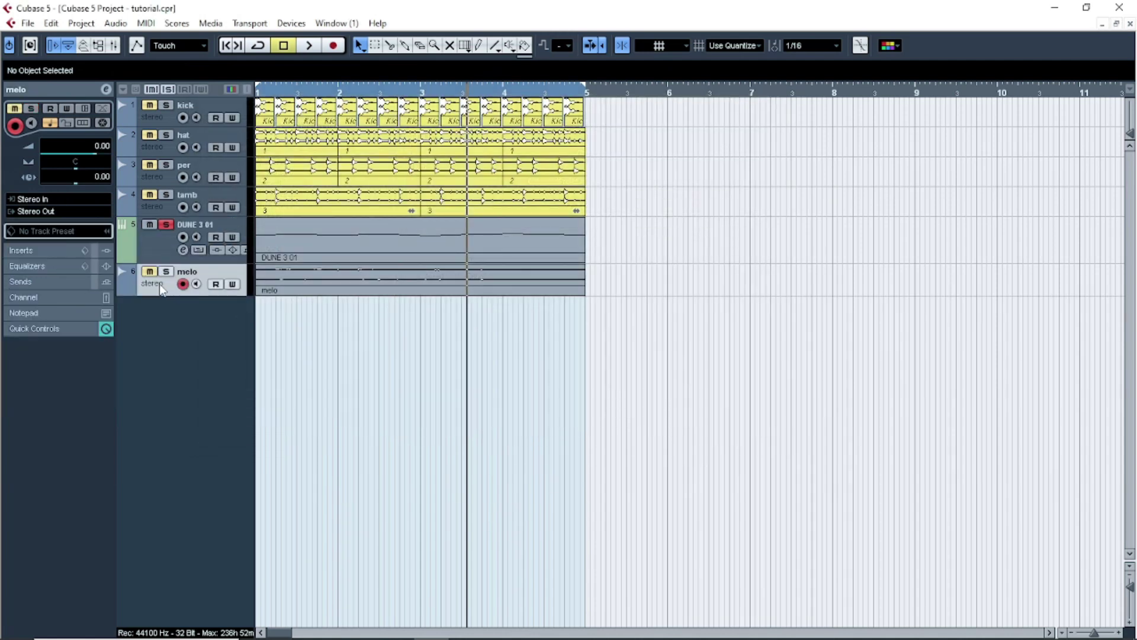
left_click(167, 272)
left_click_drag(157, 296, 149, 363)
left_click_drag(141, 320, 170, 262)
left_click(173, 358)
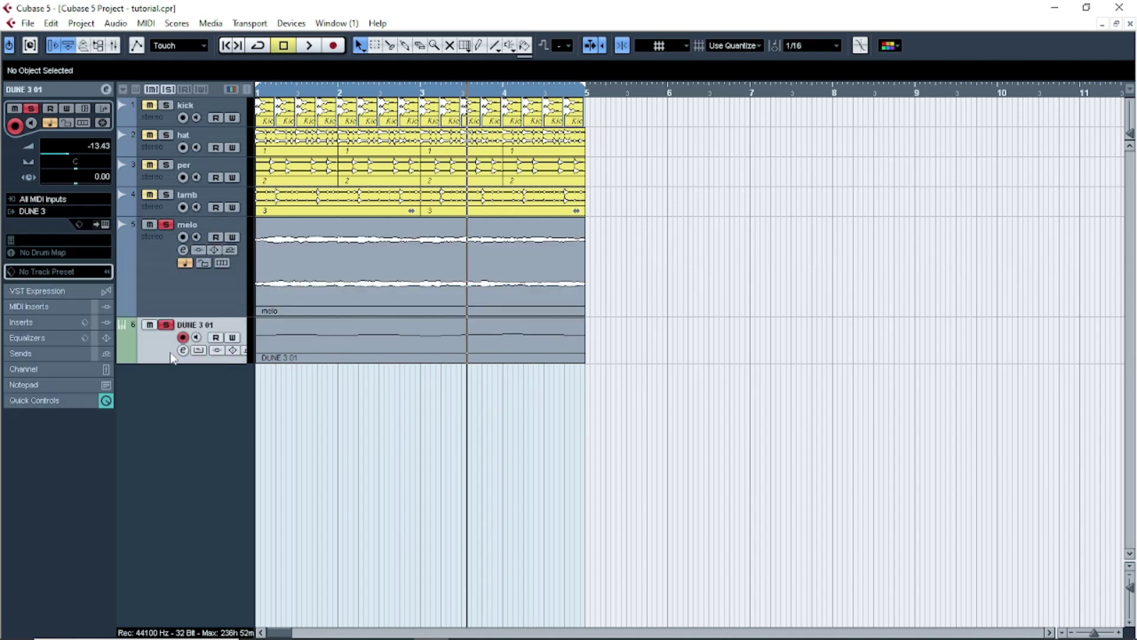
Open the DUNE 3 01 part for note editing and delete all its melody notes.
double_click(363, 344)
left_click_drag(45, 336, 810, 532)
key("Delete")
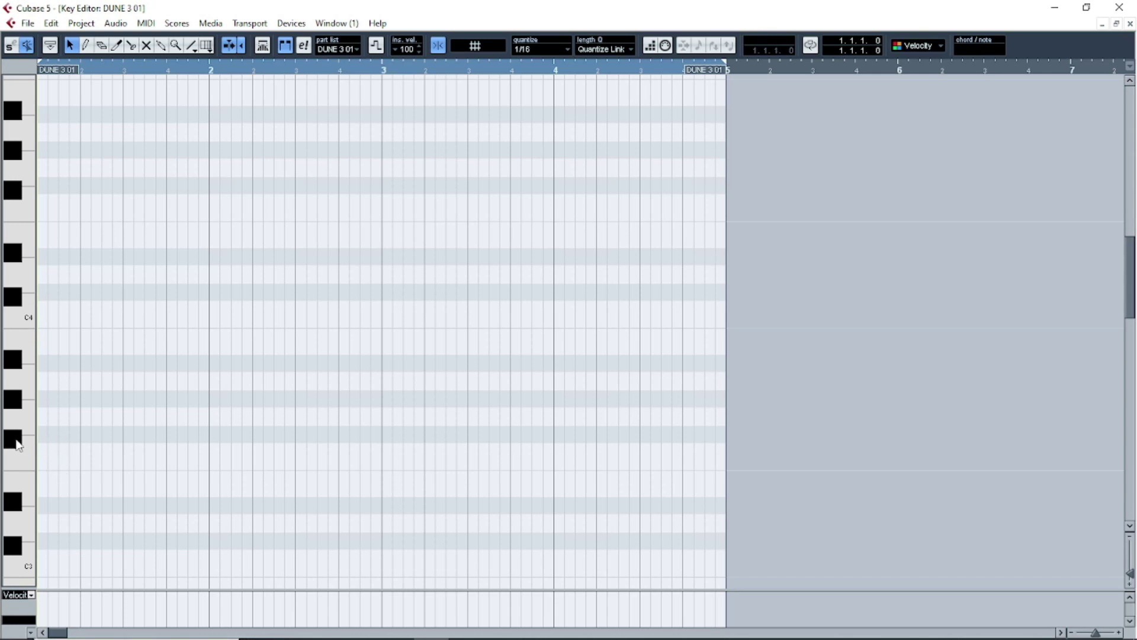
Build a one-bar chord of F#3, A3 and C#4 in bar 1 and close the note editor.
left_click_drag(47, 451, 214, 445)
left_click_drag(126, 457, 126, 438)
mouse_move(46, 379)
left_mouse_down()
mouse_move(218, 380)
mouse_move(208, 380)
left_mouse_up()
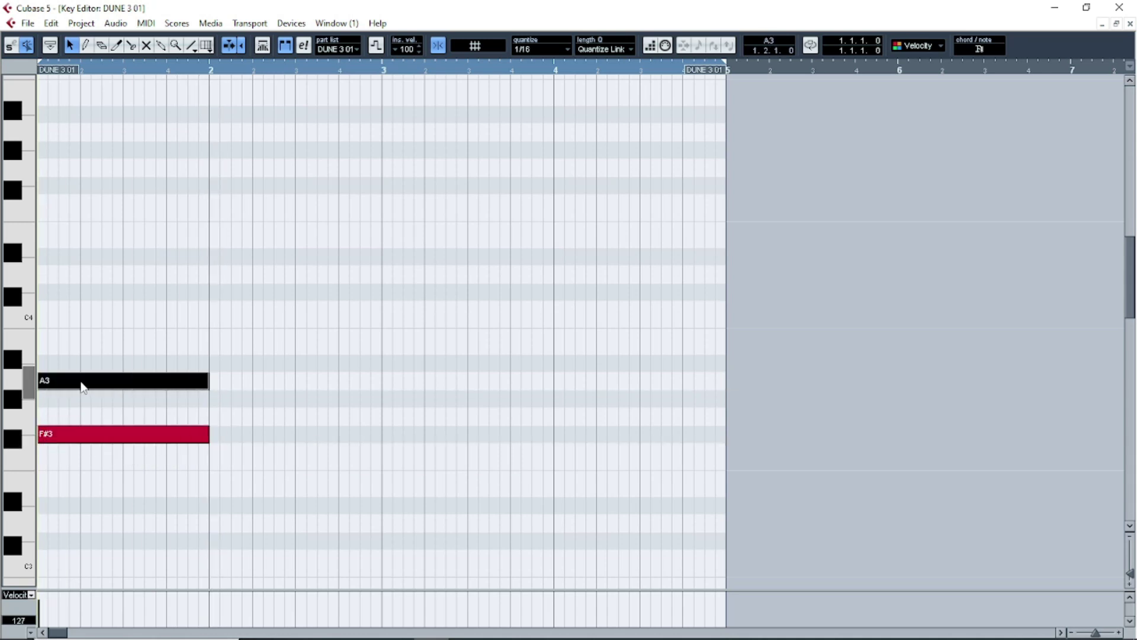
left_click_drag(41, 291, 209, 292)
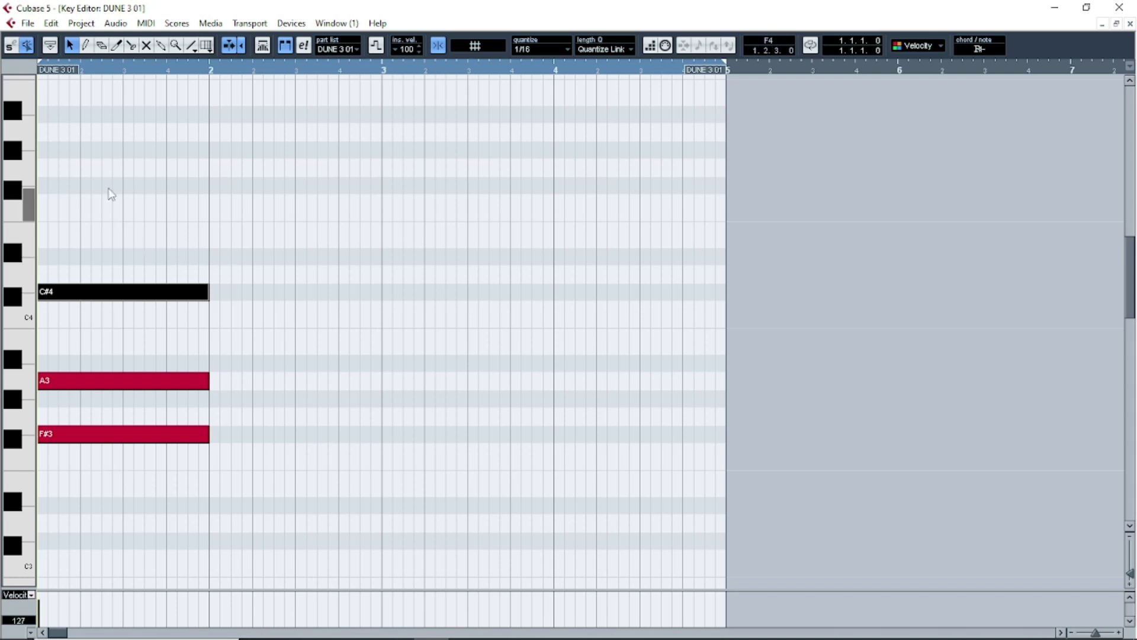
left_click_drag(102, 185, 191, 546)
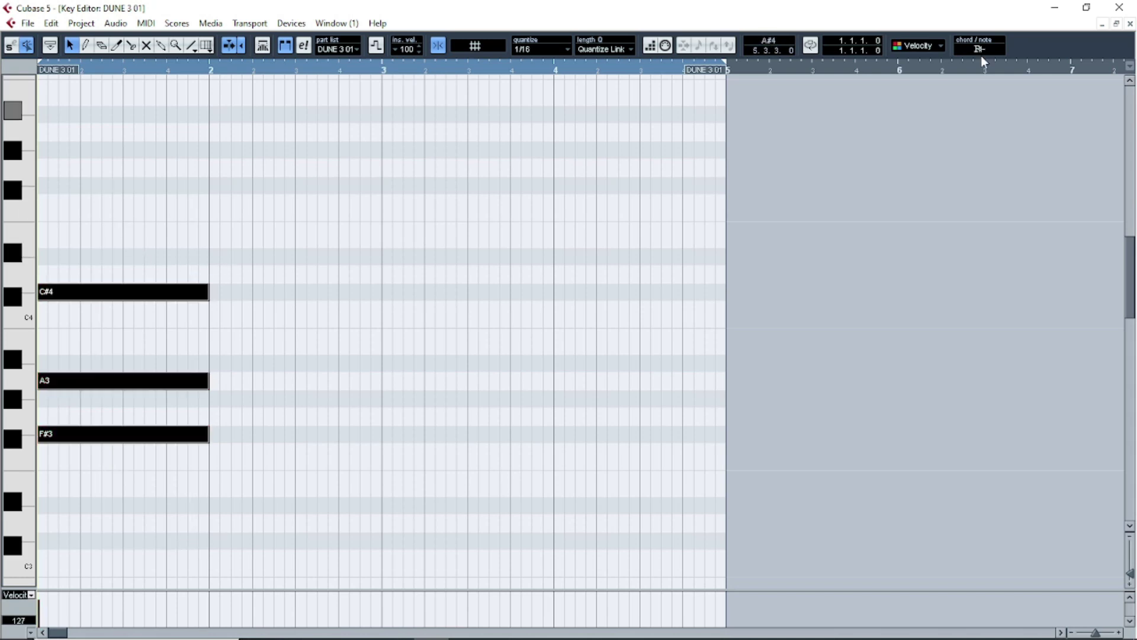
left_click(1130, 23)
Open the DUNE 3 instrument, load the FM Beauty BT patch and audition it.
left_click(106, 224)
left_click(491, 116)
left_click(491, 267)
left_click(530, 618)
left_click(523, 562)
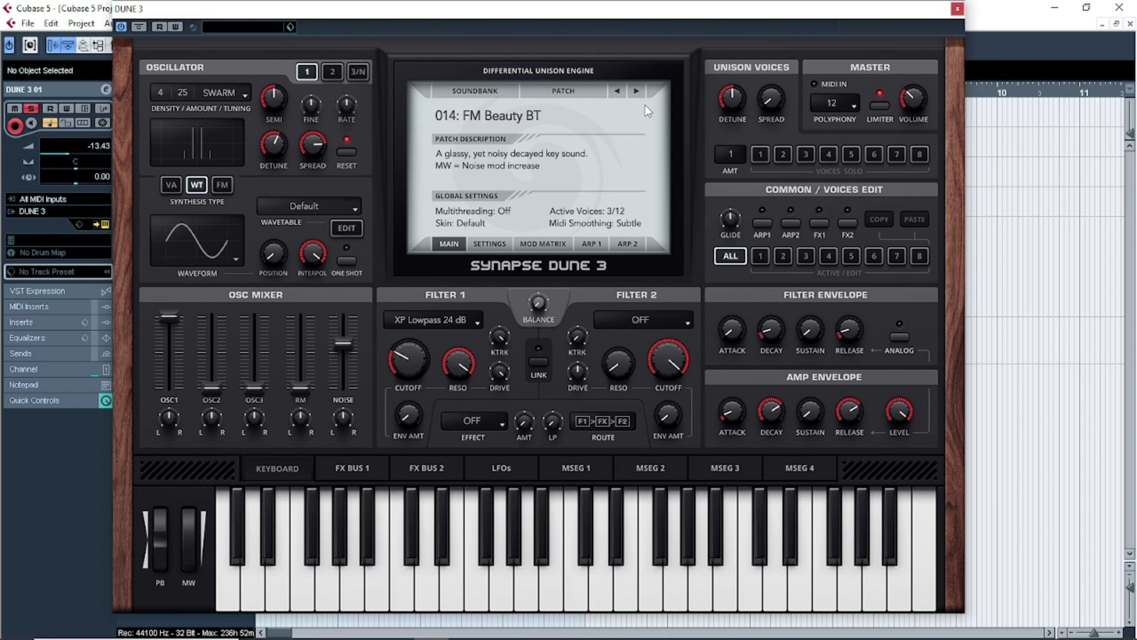
Switch DUNE 3 to the FM Heaven RH patch and clear all track solos.
left_click(638, 91)
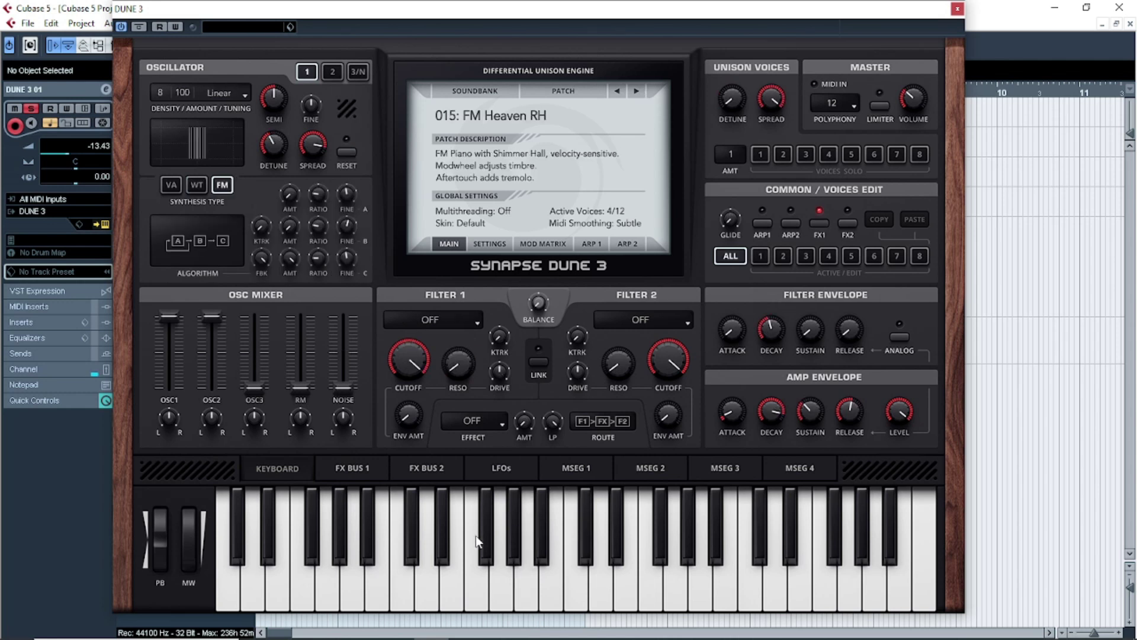
left_click(958, 11)
double_click(298, 332)
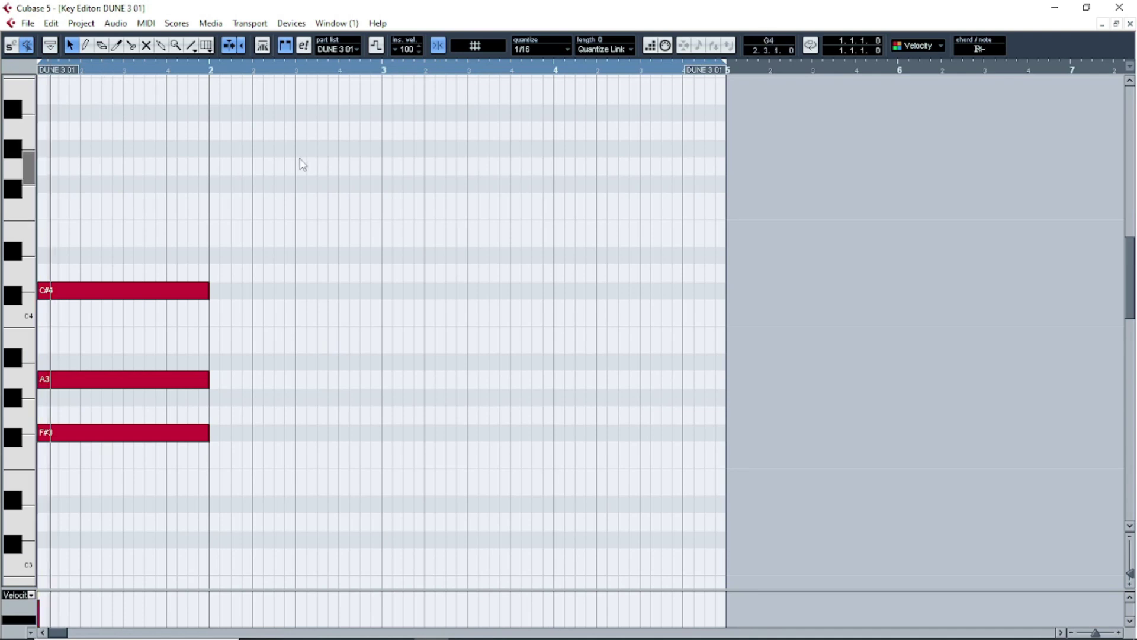
left_click(1130, 23)
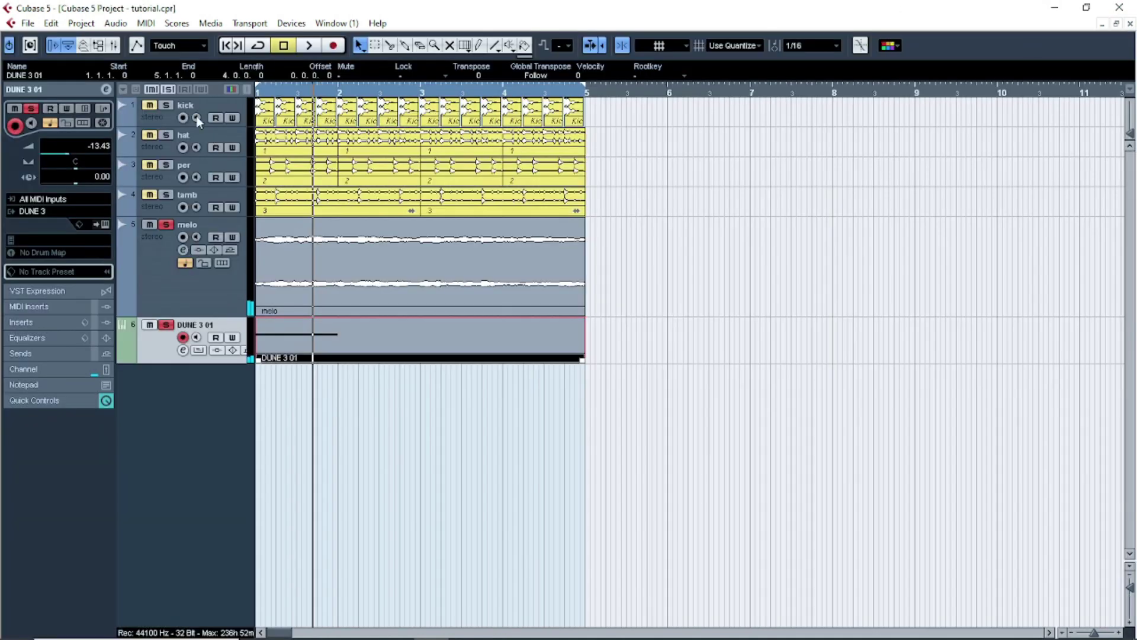
left_click(168, 89)
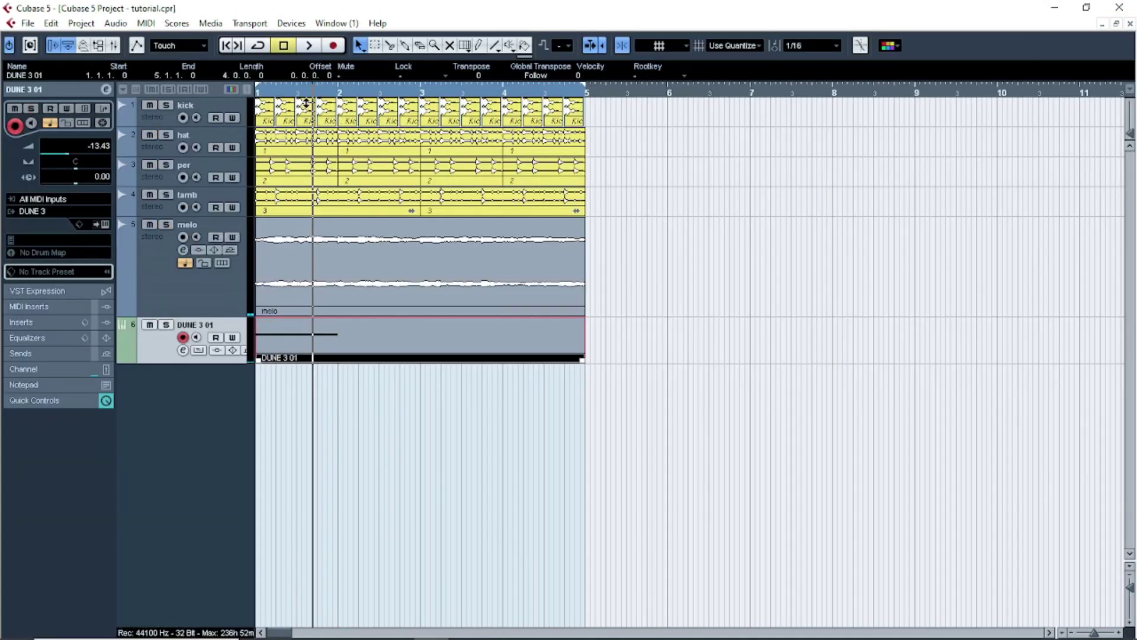
Open the DUNE 3 01 part for note editing and duplicate the bar 1 chord into bar 2.
double_click(349, 336)
left_click_drag(135, 221, 199, 521)
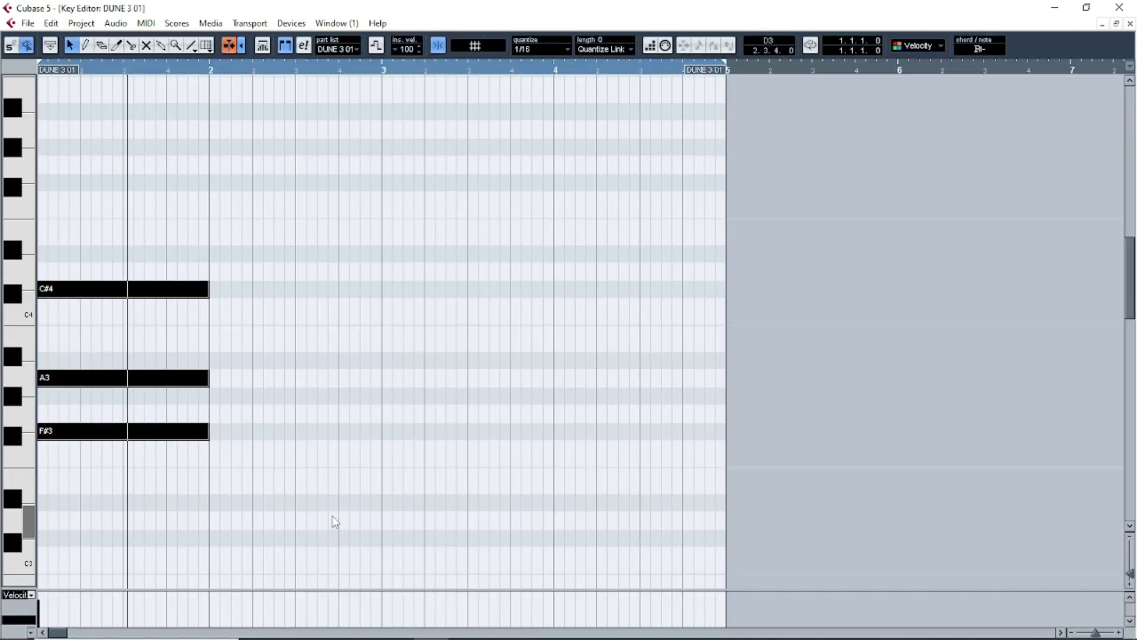
key("alt+d")
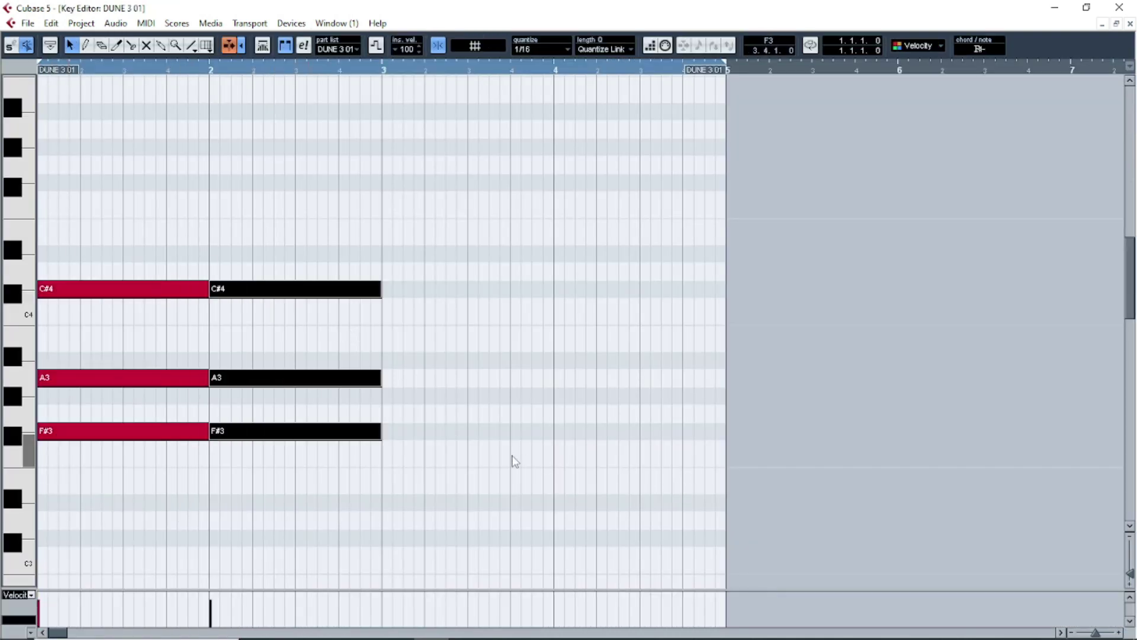
key("space")
left_click(449, 478)
Duplicate the chord into bar 3 and move its notes down to E3, G#3 and B3.
left_click_drag(323, 242, 432, 554)
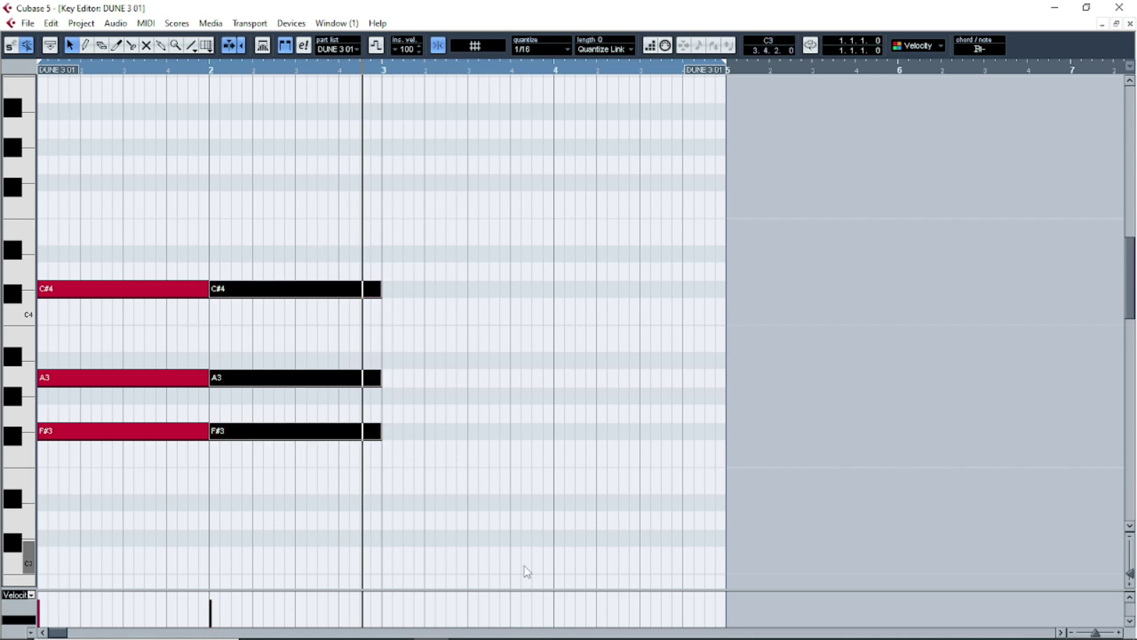
key("alt+d")
left_click_drag(437, 434, 435, 491)
left_click_drag(414, 414, 413, 401)
Copy the F#3, A3 and C#4 chord into bar 4 and play back the progression before closing the note editor.
left_click_drag(269, 216, 341, 504)
left_click_drag(279, 439, 624, 452)
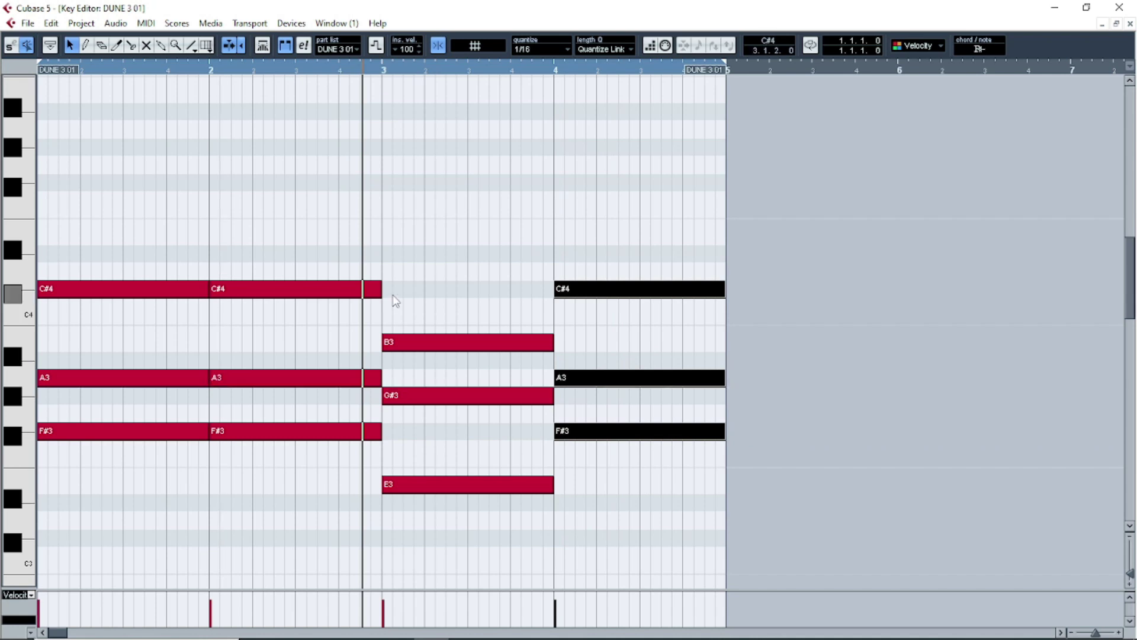
left_click_drag(114, 69, 2, 101)
key("space")
key("g")
key("g")
key("g")
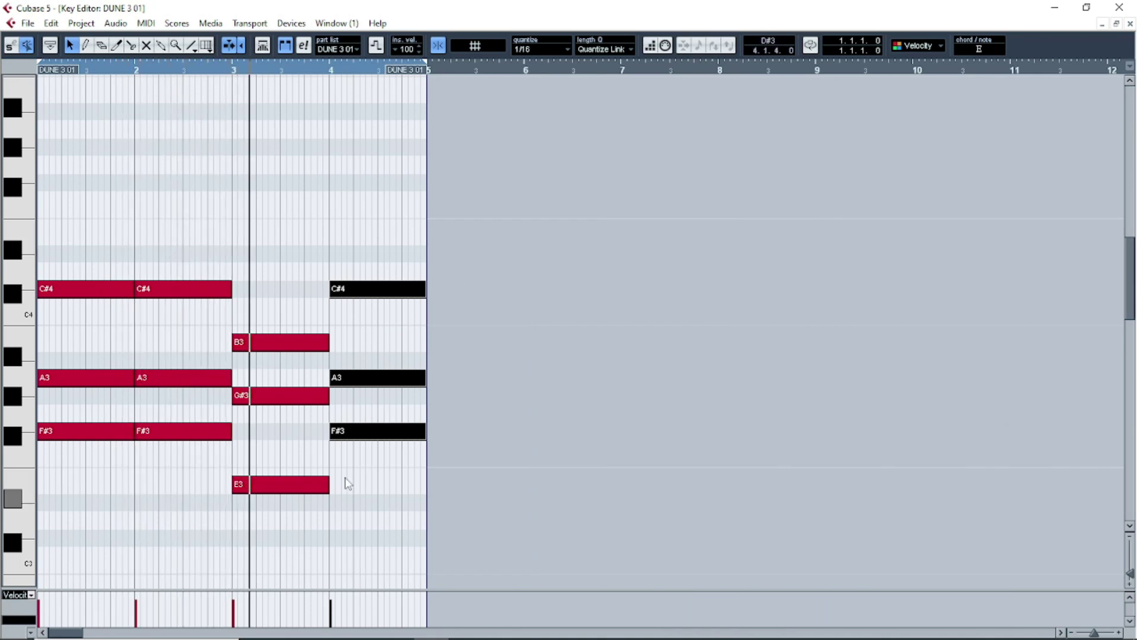
key("h")
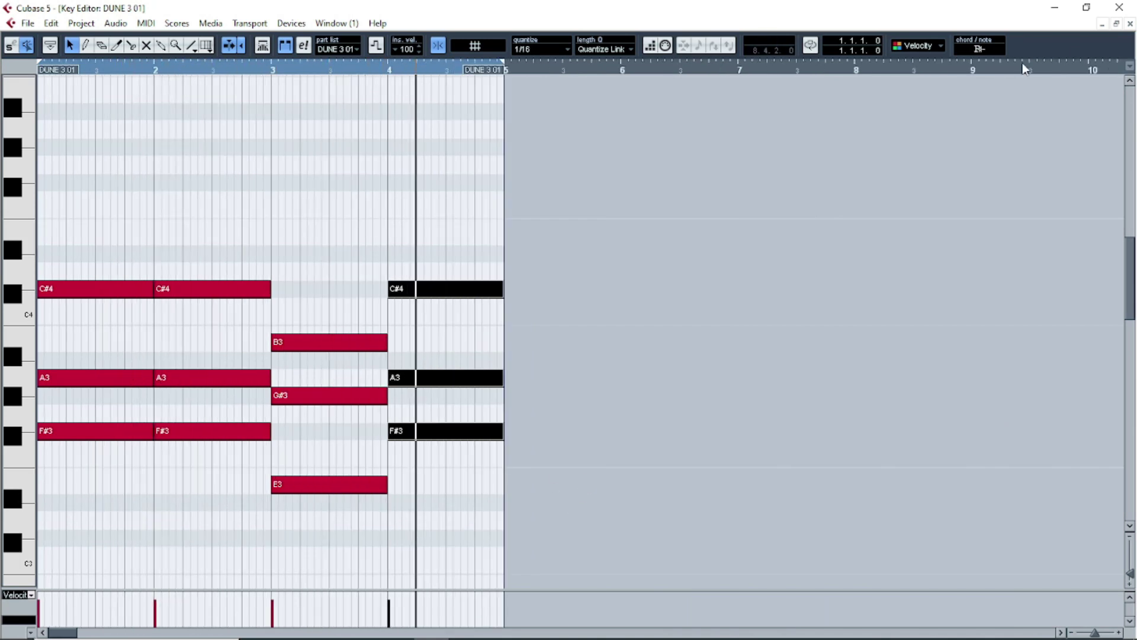
key("space")
left_click(1130, 23)
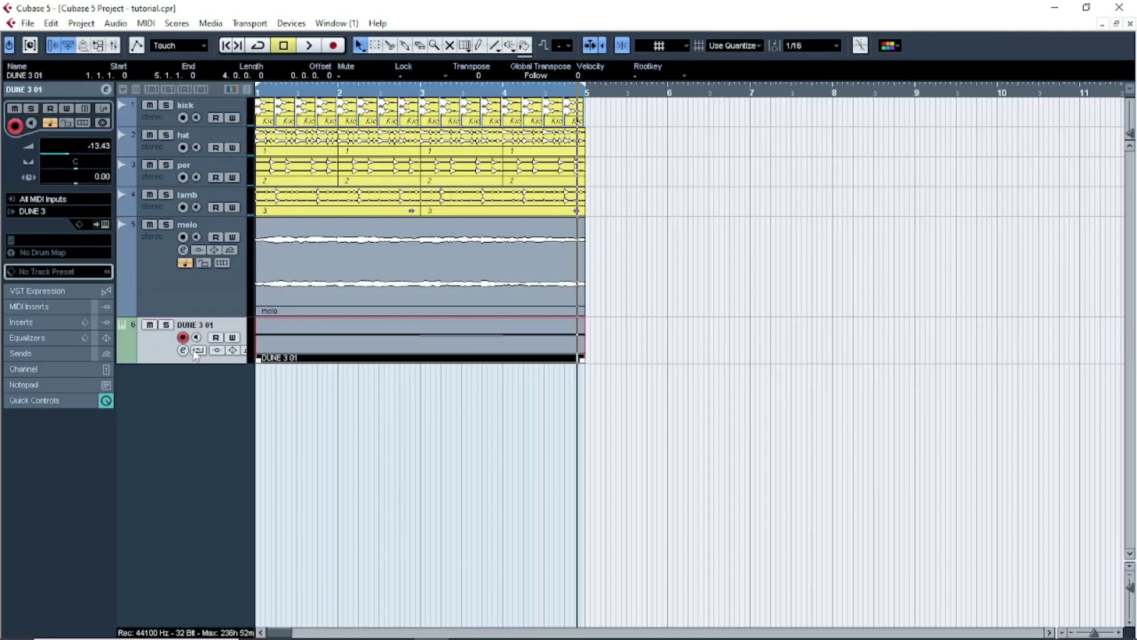
Export the soloed DUNE 3 01 track as the Wave file chords2 into the project and place its track above DUNE 3 01.
left_click_drag(193, 316, 194, 281)
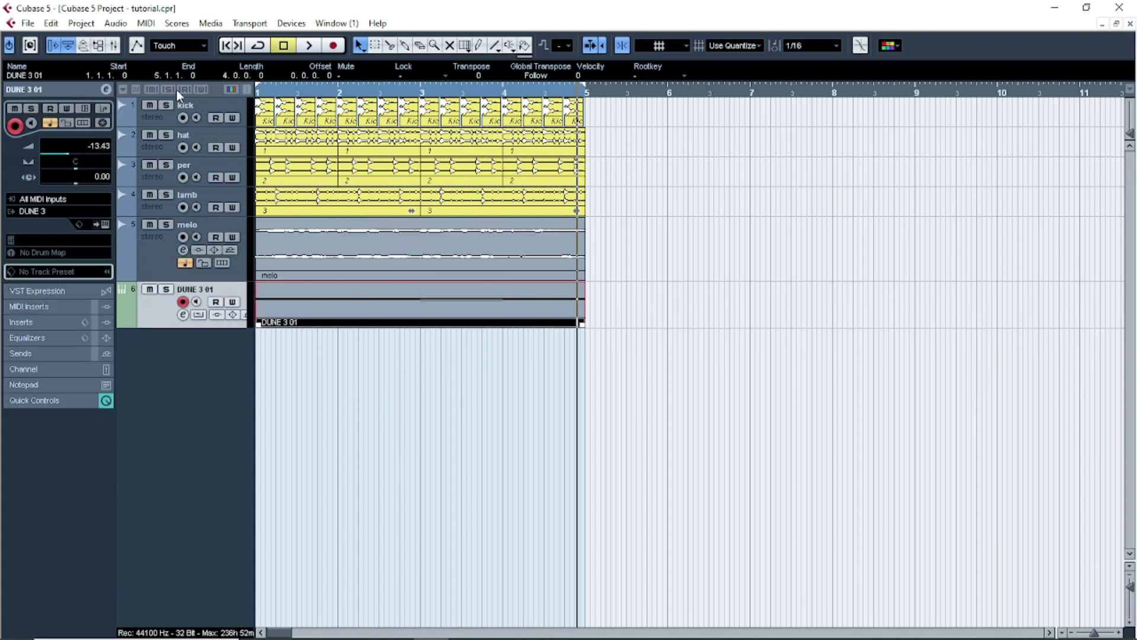
left_click(166, 290)
left_click(28, 23)
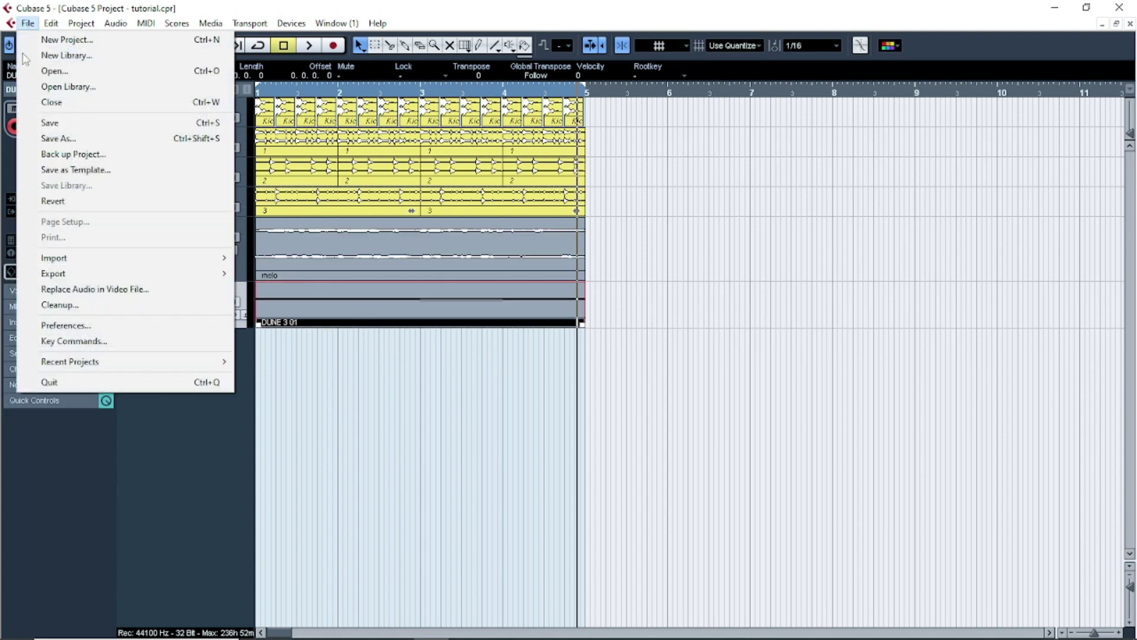
mouse_move(71, 271)
left_click(267, 272)
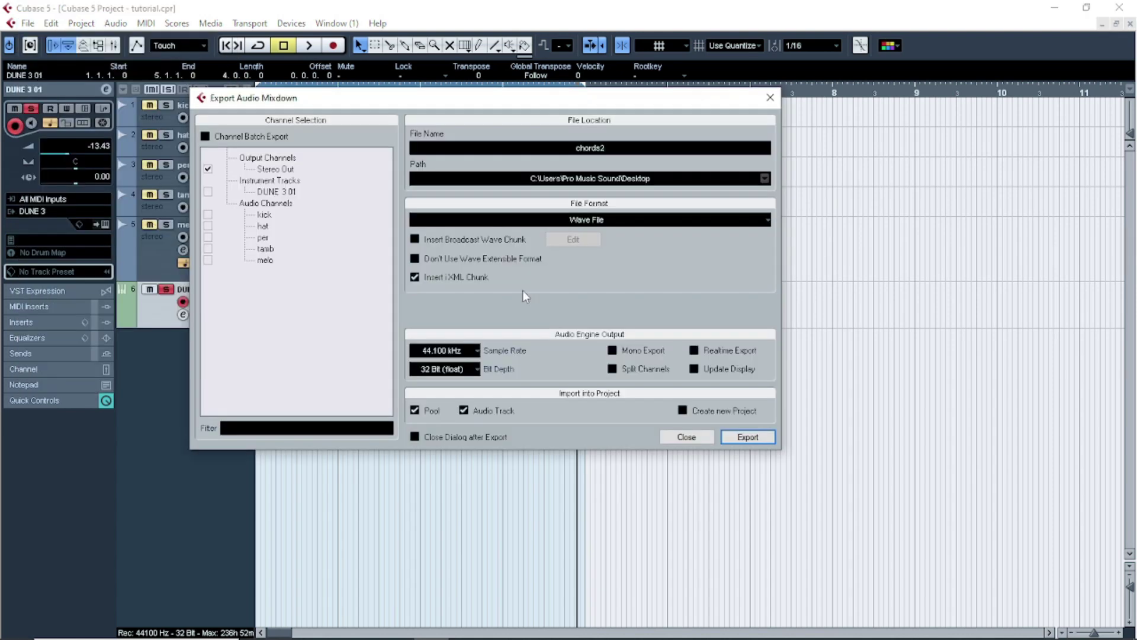
left_click(757, 436)
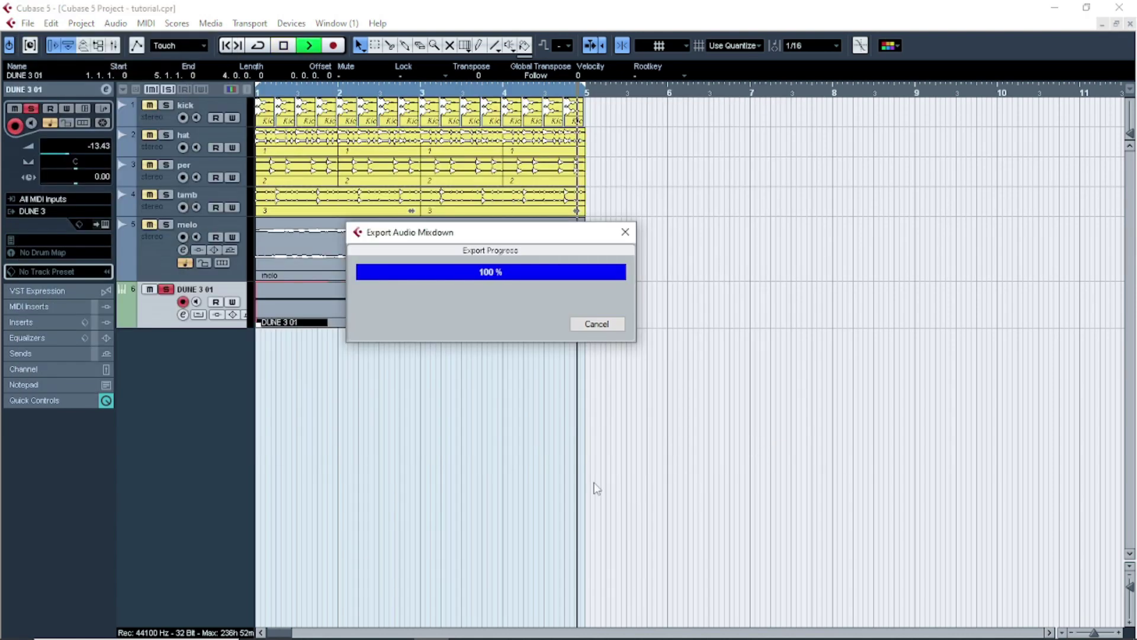
left_click(598, 408)
left_click(685, 438)
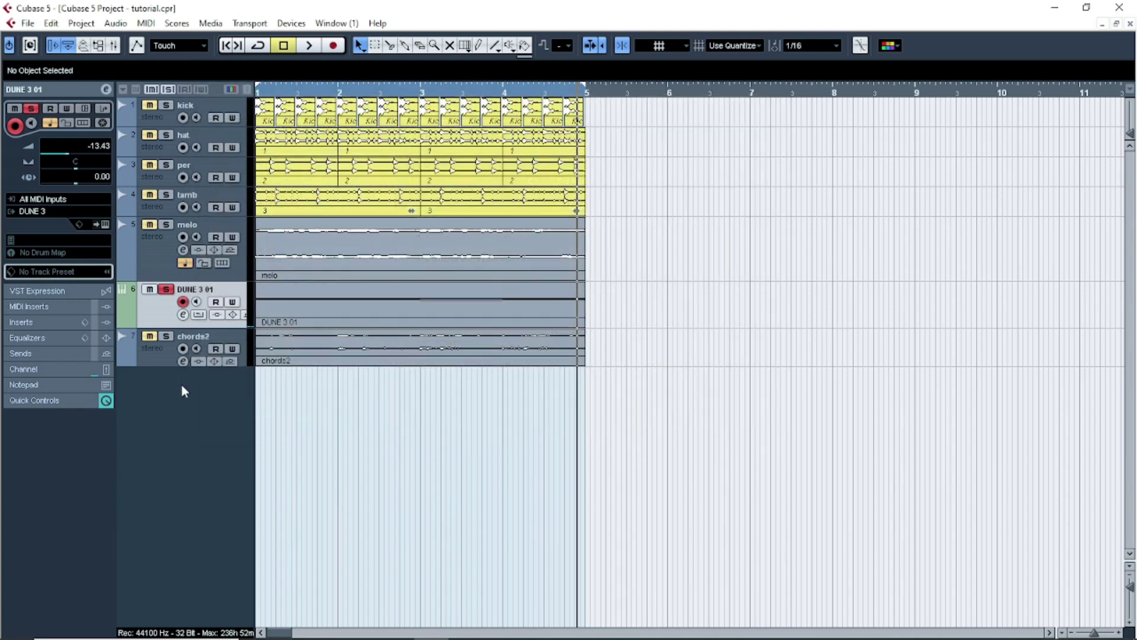
left_click(168, 359)
left_click_drag(160, 313, 151, 379)
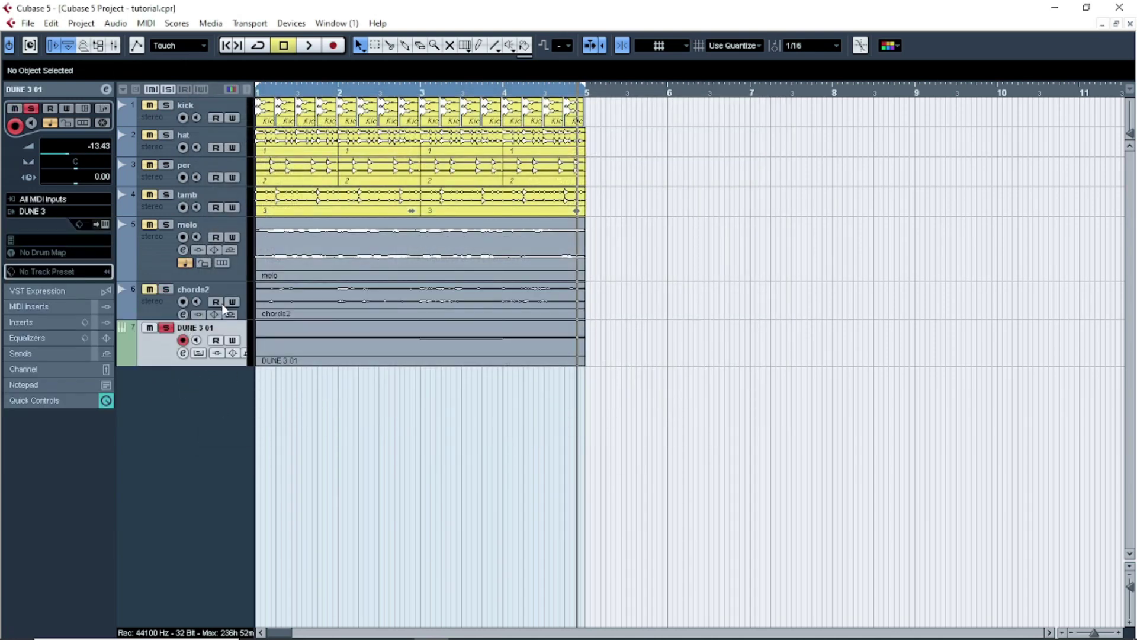
Delete the upper two notes of every chord in the DUNE 3 01 part and clear all track solos.
double_click(323, 340)
left_click_drag(97, 246, 516, 413)
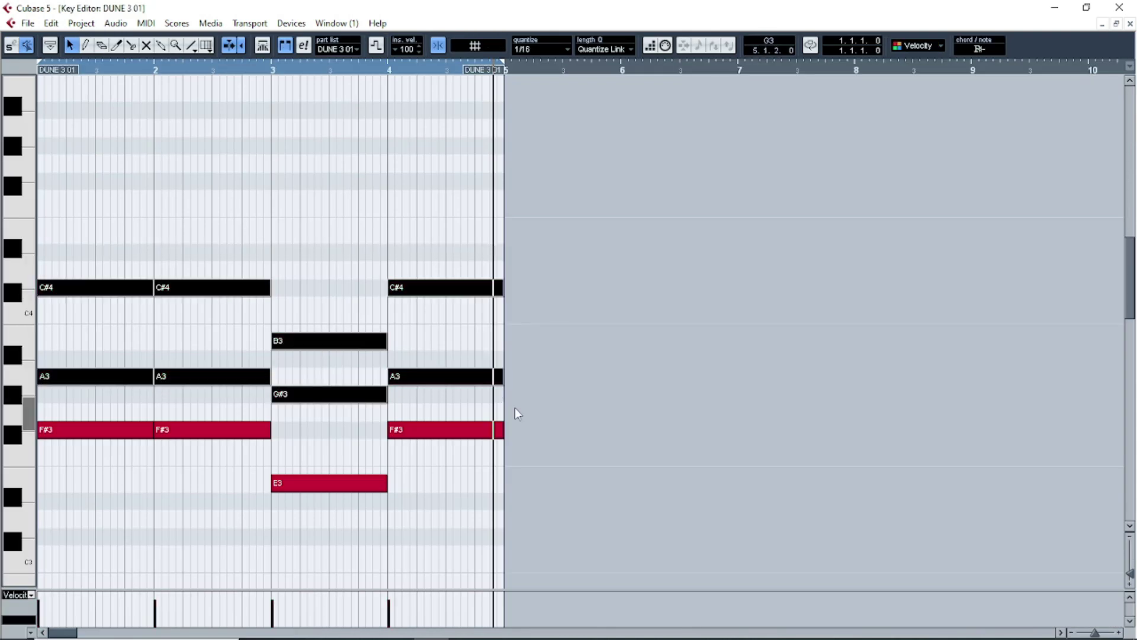
key("Delete")
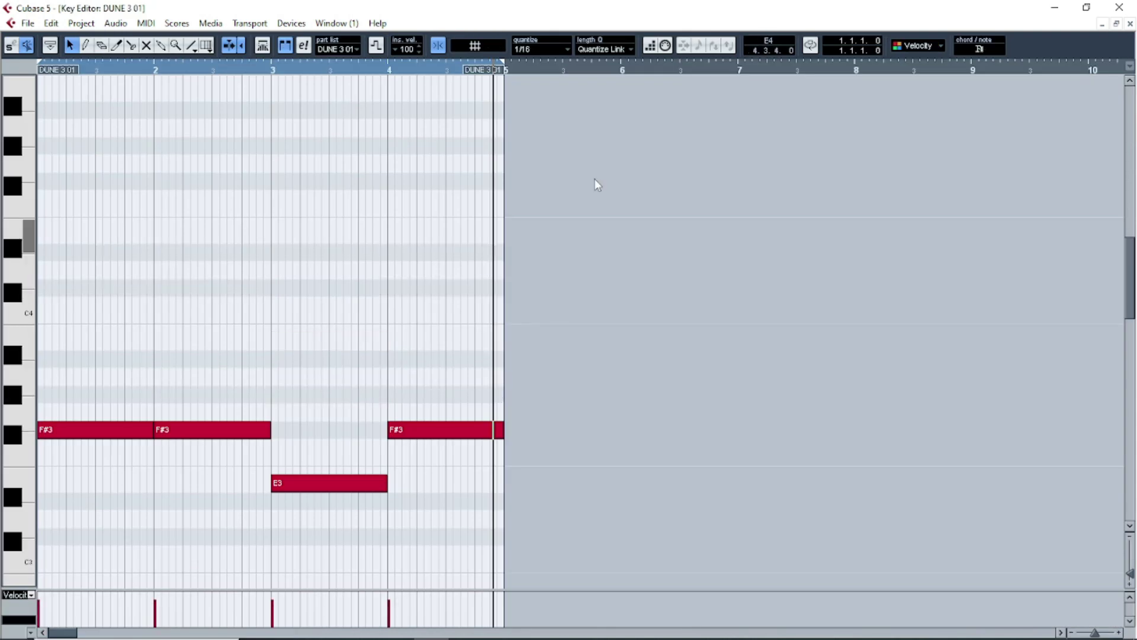
left_click(1130, 23)
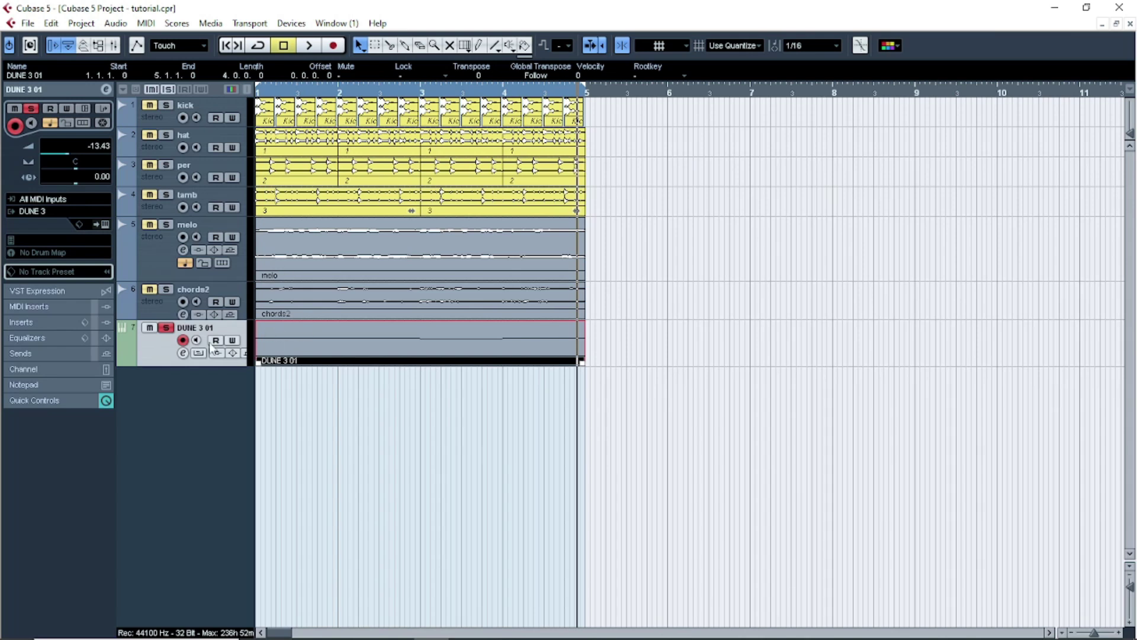
left_click(168, 89)
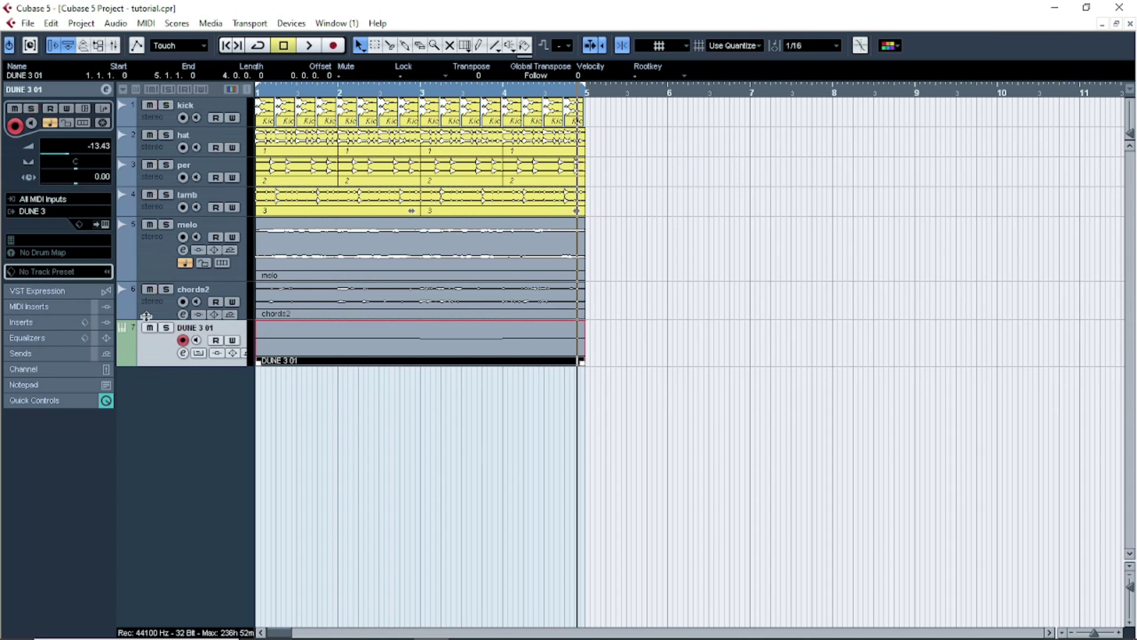
Load the Minus Five RH patch from the bass soundbank in the DUNE 3 instrument.
left_click(105, 225)
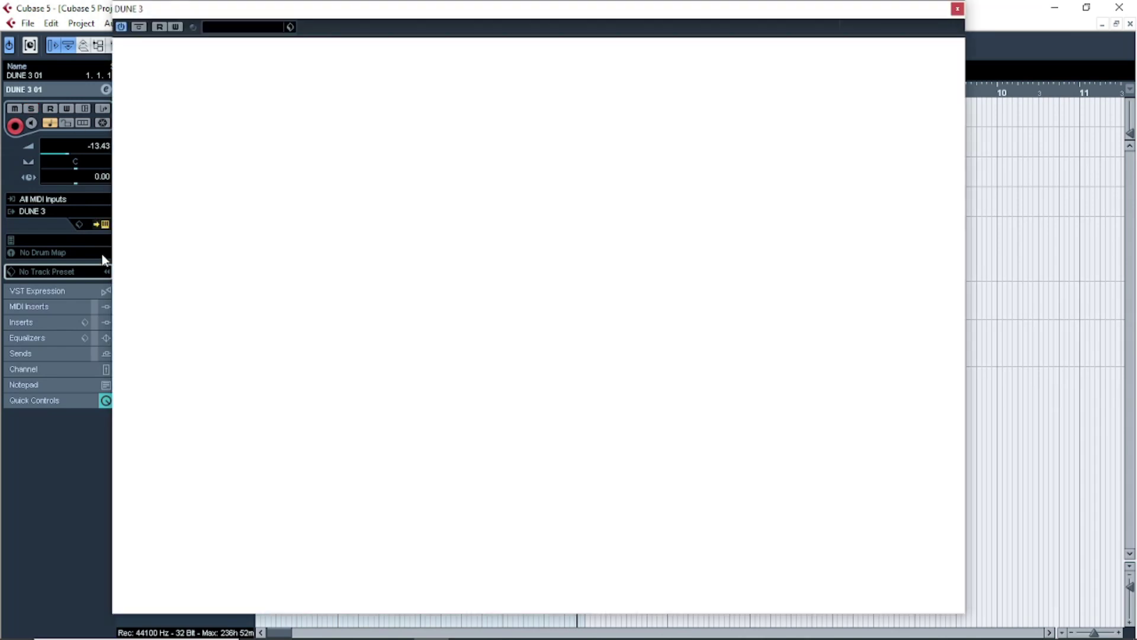
left_click(502, 129)
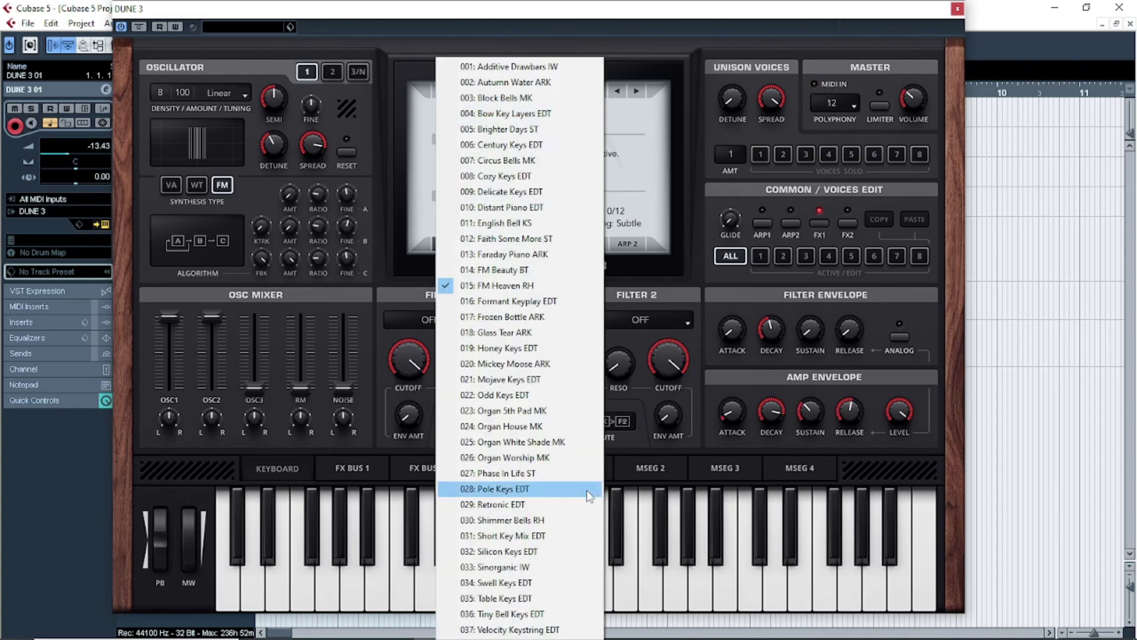
left_click(629, 40)
left_click(500, 103)
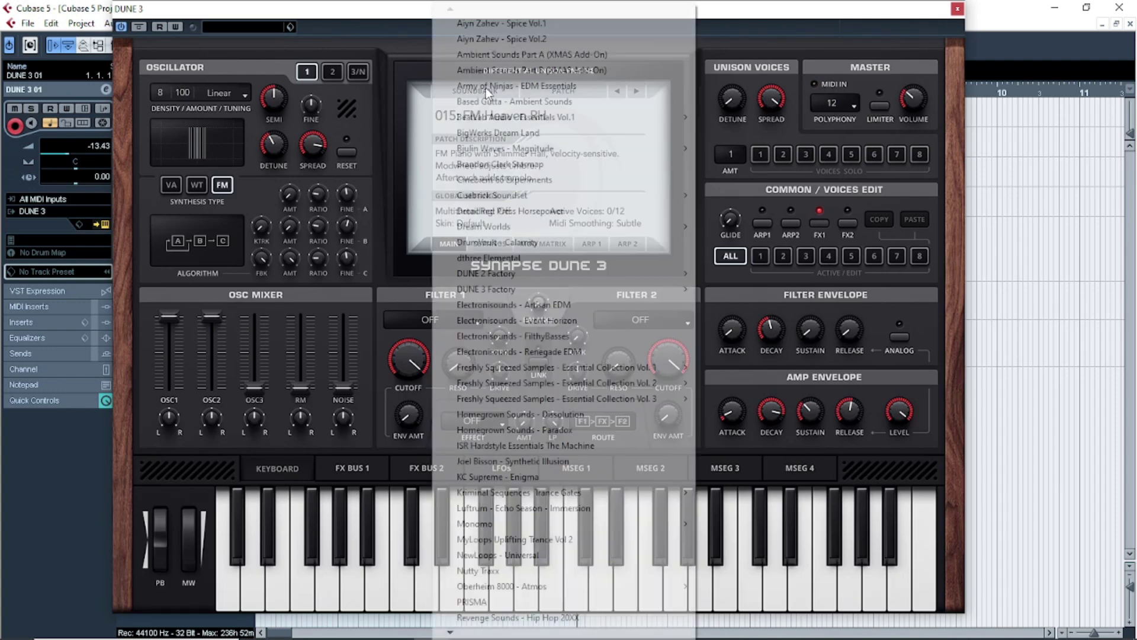
mouse_move(529, 281)
left_click(740, 289)
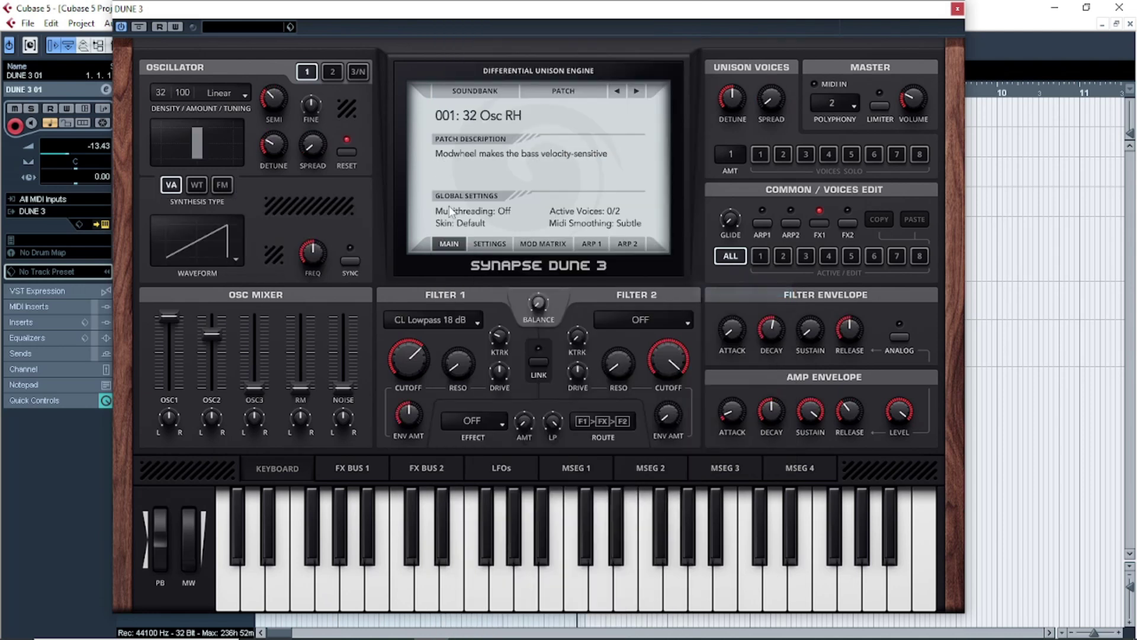
left_click(506, 117)
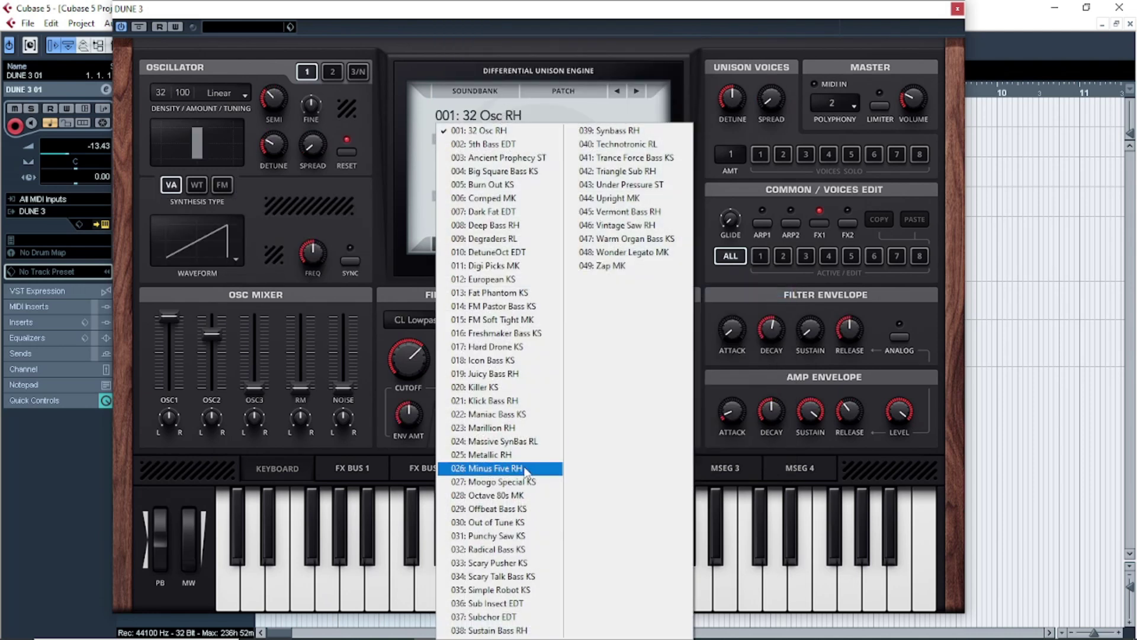
left_click(526, 471)
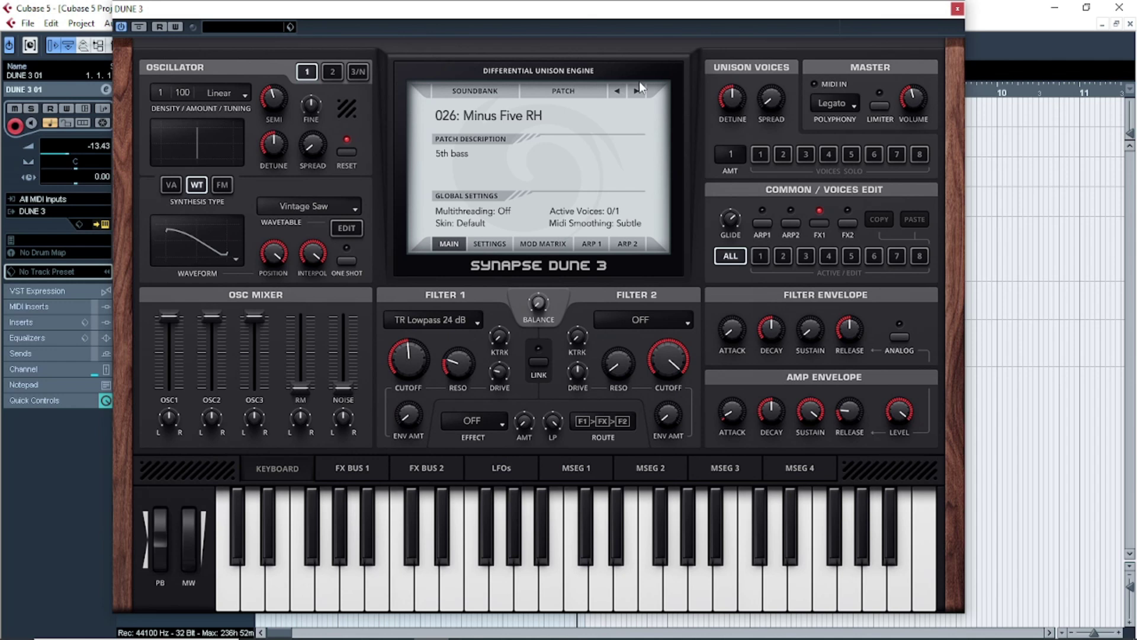
left_click(957, 9)
Move all the root notes in the DUNE 3 01 part down one octave to F#2 and E2, and play back the result.
double_click(338, 355)
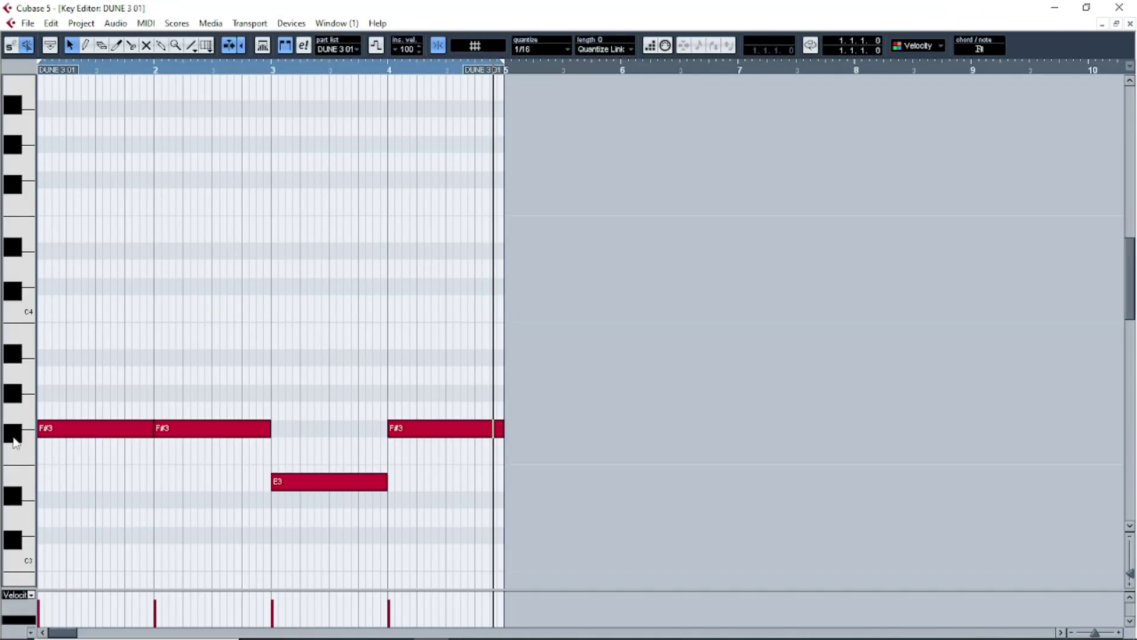
left_click_drag(89, 300, 482, 539)
left_click_drag(1131, 297, 1131, 350)
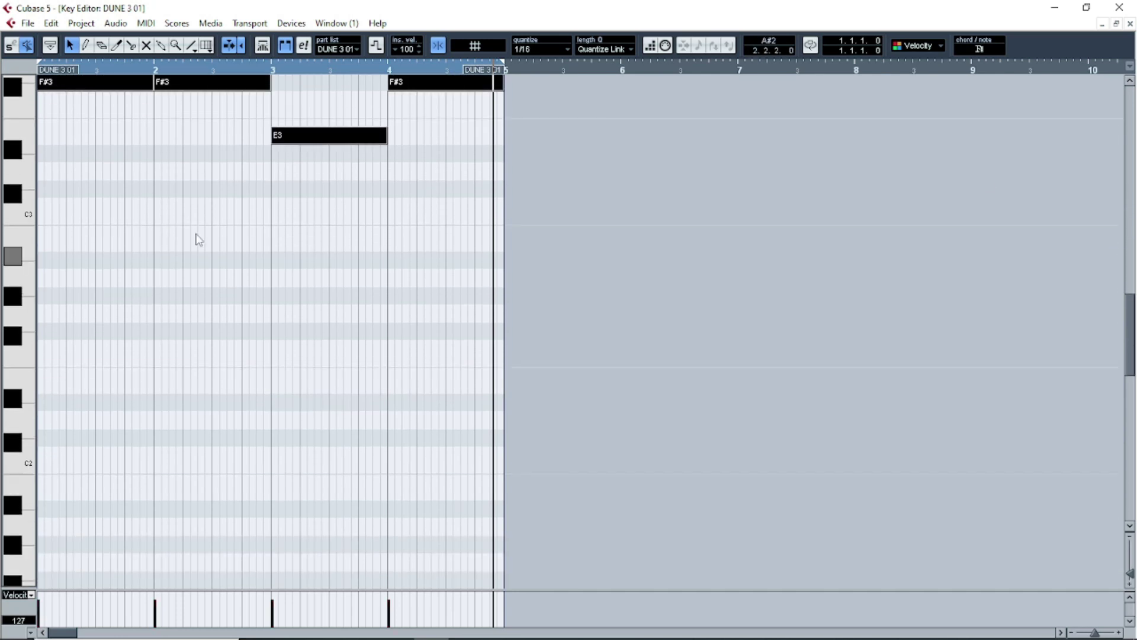
left_click_drag(99, 86, 98, 338)
key("space")
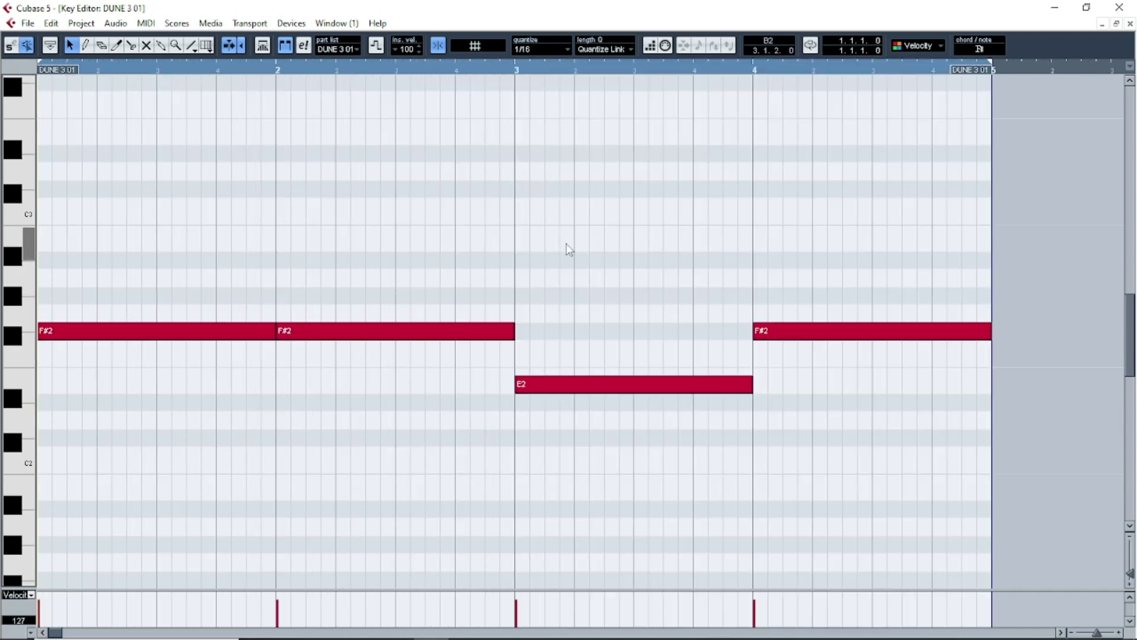
key("space")
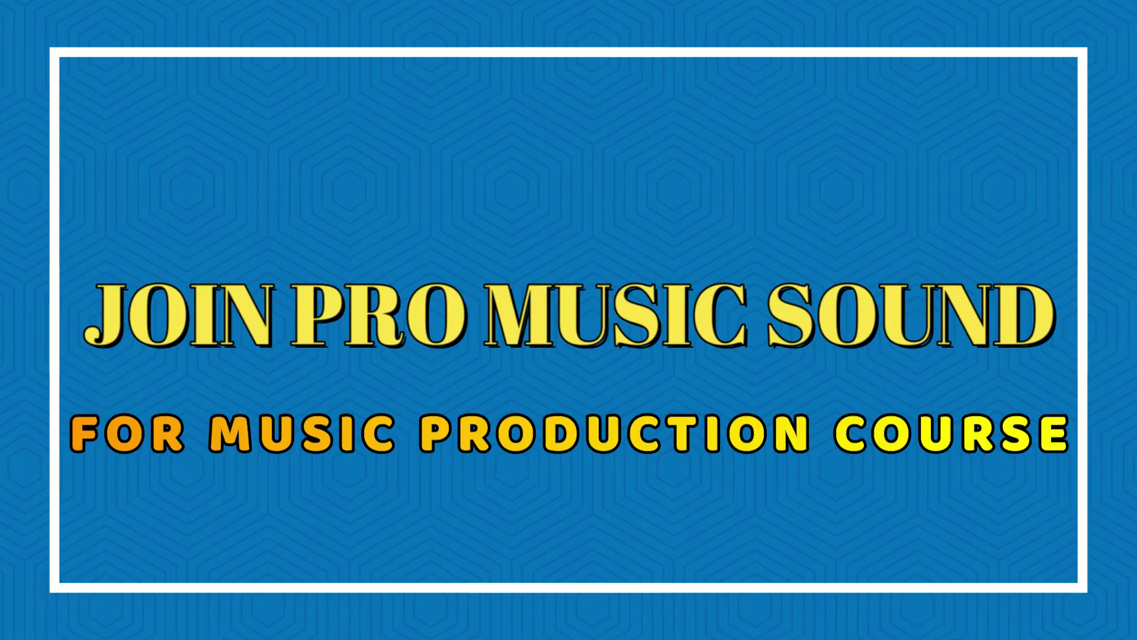